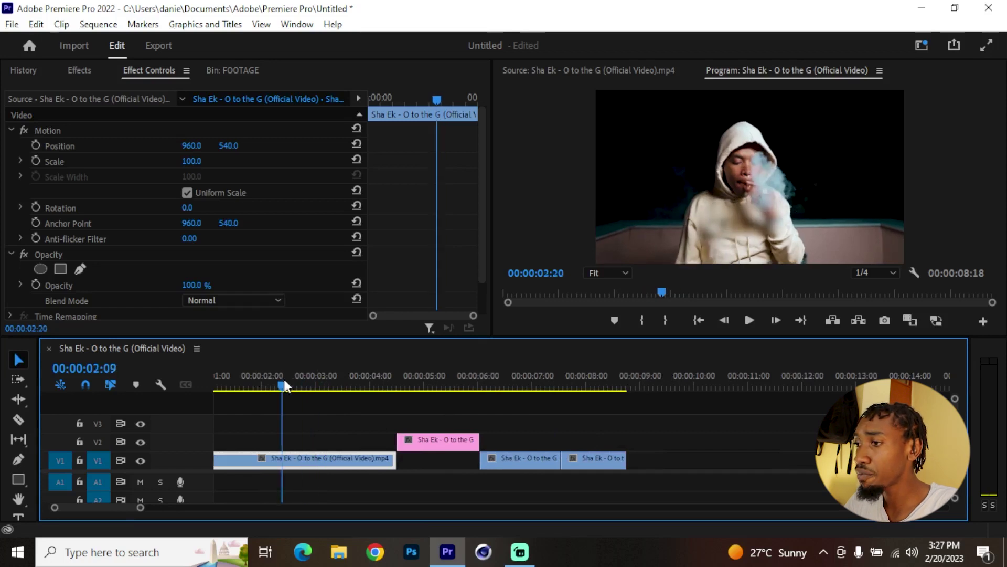
Play the sequence and scrub through the last two clips on track V1.
{"action": "key", "text": "space"}
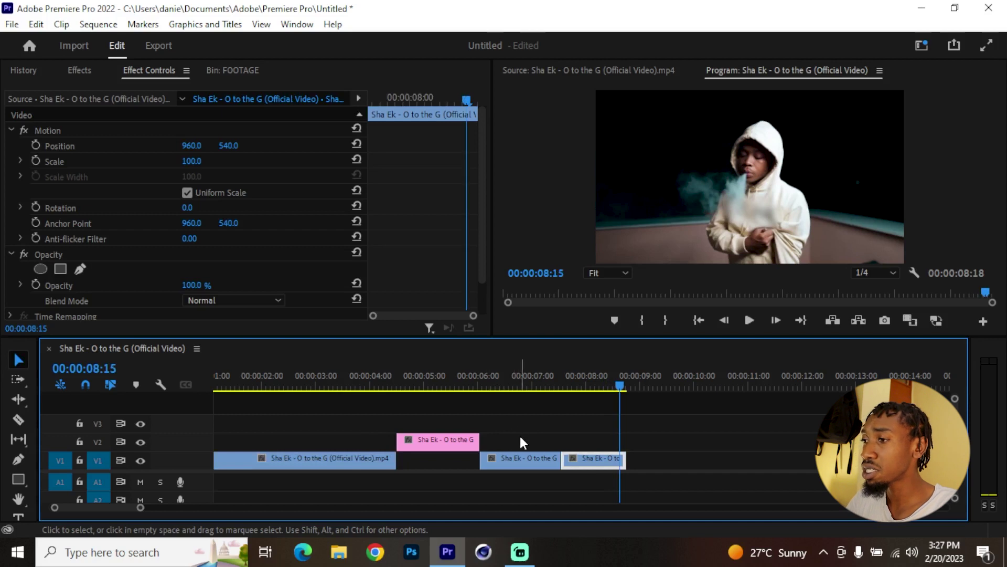
{"action": "left_click", "coordinate": [531, 458]}
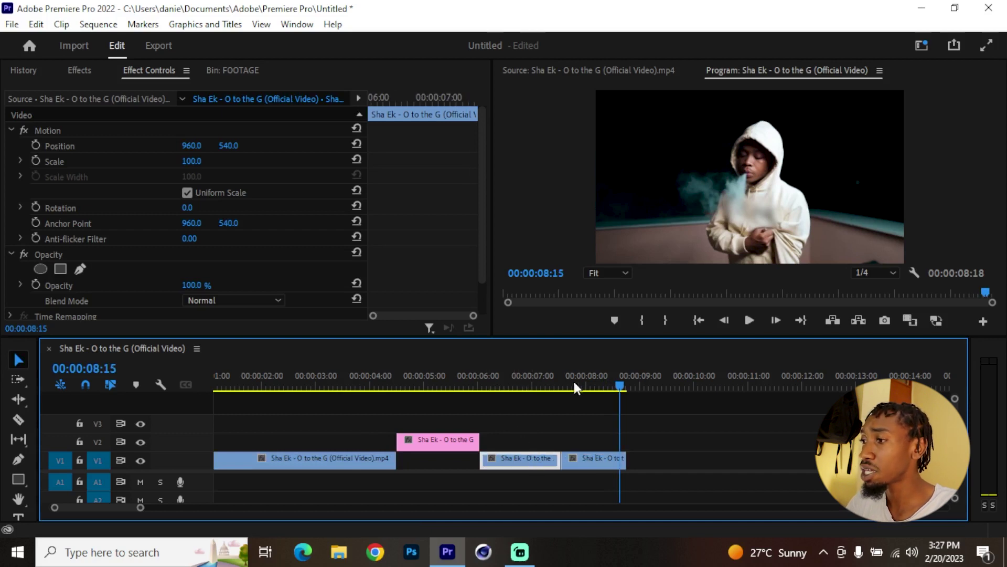
{"action": "left_click", "coordinate": [561, 385]}
{"action": "left_click_drag", "start_coordinate": [561, 385], "coordinate": [591, 382]}
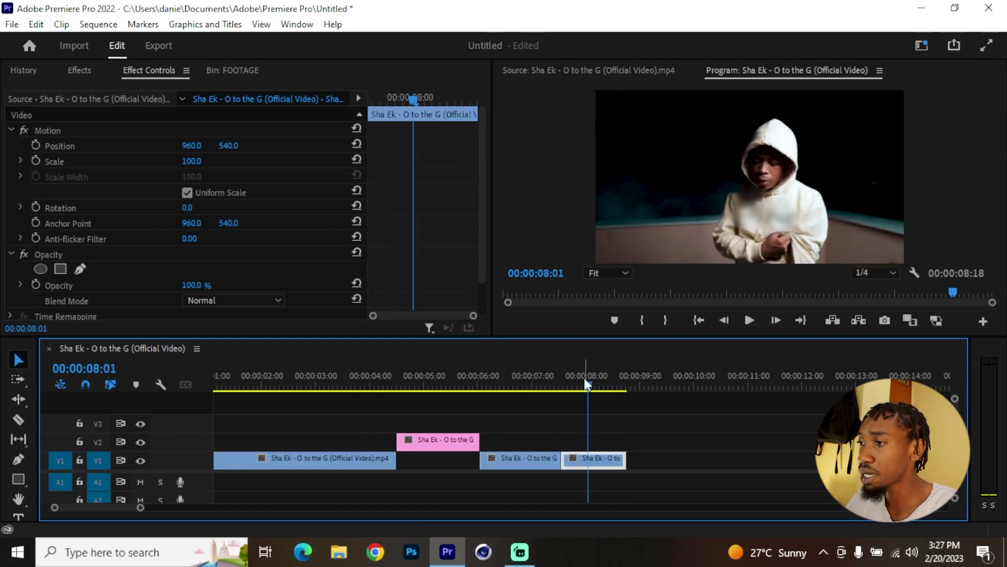
Search the effects for "transf" and apply the Transform video effect to the pink clip on track V2.
{"action": "left_click", "coordinate": [428, 378]}
{"action": "left_click", "coordinate": [423, 379]}
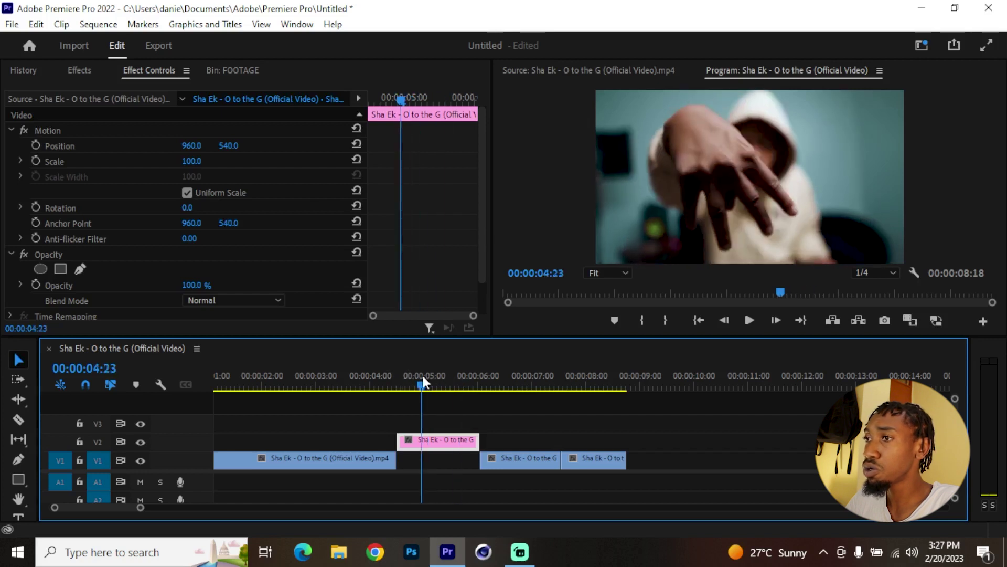
{"action": "left_click", "coordinate": [80, 70]}
{"action": "left_click", "coordinate": [78, 87]}
{"action": "type", "text": "transf"}
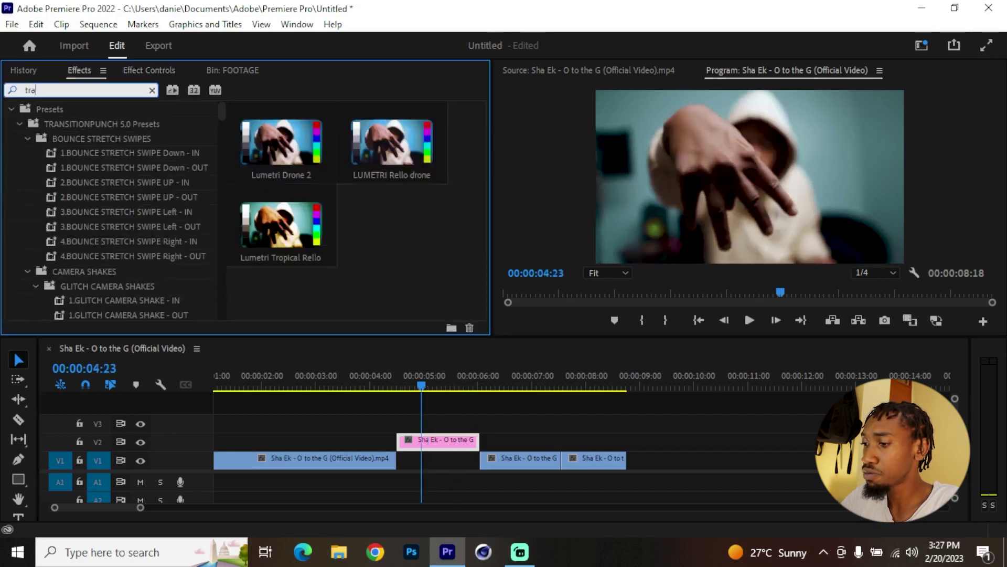
{"action": "left_click_drag", "start_coordinate": [70, 197], "coordinate": [427, 447]}
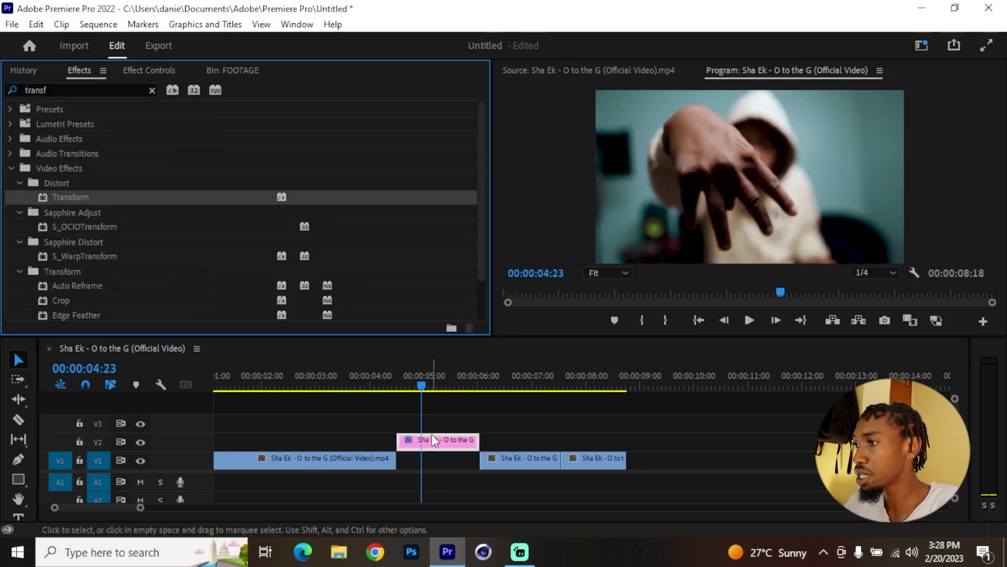
Disable Use Composition's Shutter Angle in the pink clip's Transform effect and set its Shutter Angle to 360.
{"action": "key", "text": "shift+5"}
{"action": "scroll", "coordinate": [455, 224], "scroll_direction": "down", "scroll_amount": 3}
{"action": "scroll", "coordinate": [453, 223], "scroll_direction": "down", "scroll_amount": 5}
{"action": "left_click_drag", "start_coordinate": [491, 227], "coordinate": [505, 227]}
{"action": "scroll", "coordinate": [453, 221], "scroll_direction": "down", "scroll_amount": 2}
{"action": "scroll", "coordinate": [440, 226], "scroll_direction": "down", "scroll_amount": 3}
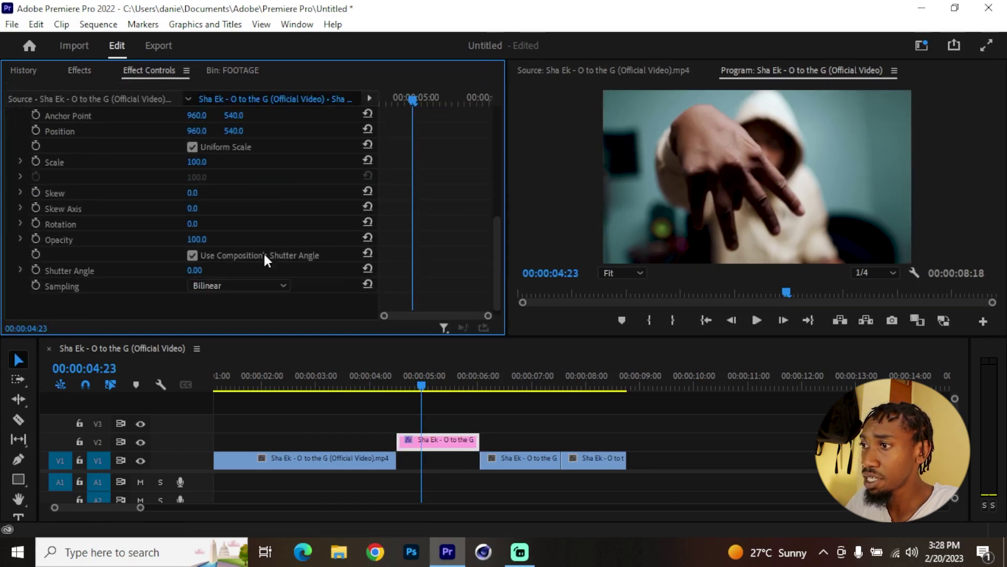
{"action": "left_click", "coordinate": [187, 256]}
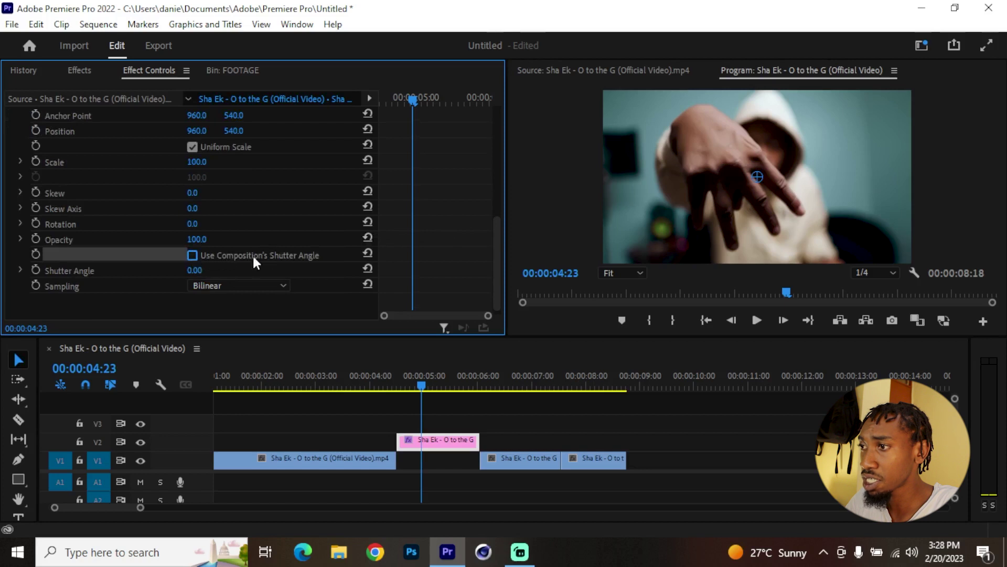
{"action": "left_click", "coordinate": [194, 269]}
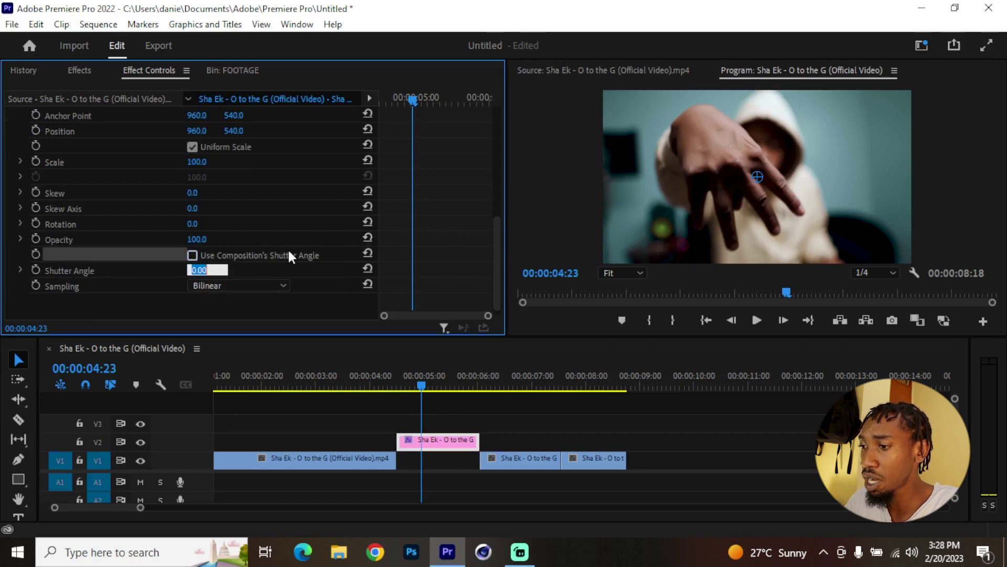
{"action": "type", "text": "360"}
{"action": "key", "text": "Return"}
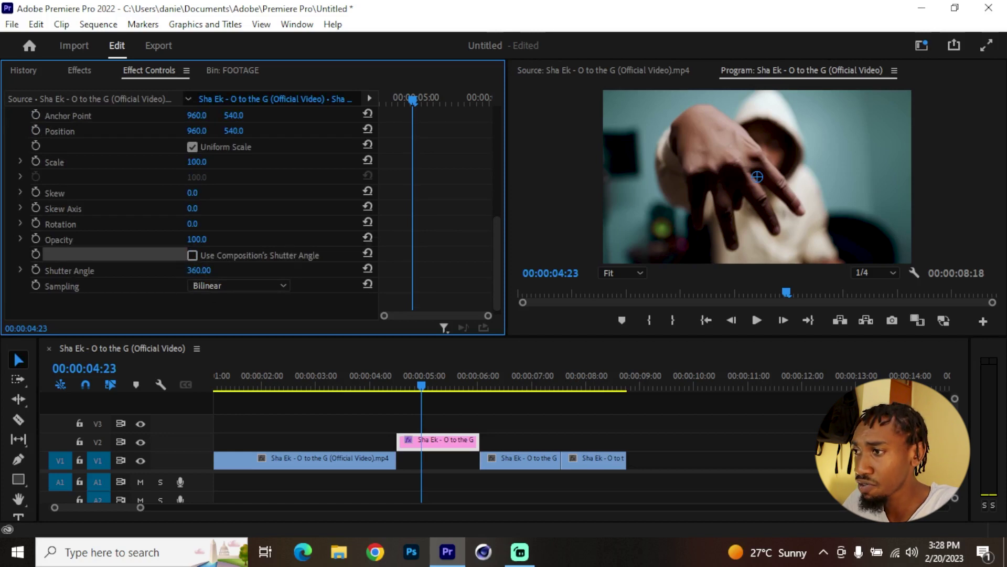
Place the playhead at the pink clip's start, 00:00:04:13, and set the Transform effect's Scale to 120.
{"action": "scroll", "coordinate": [459, 237], "scroll_direction": "up", "scroll_amount": 2}
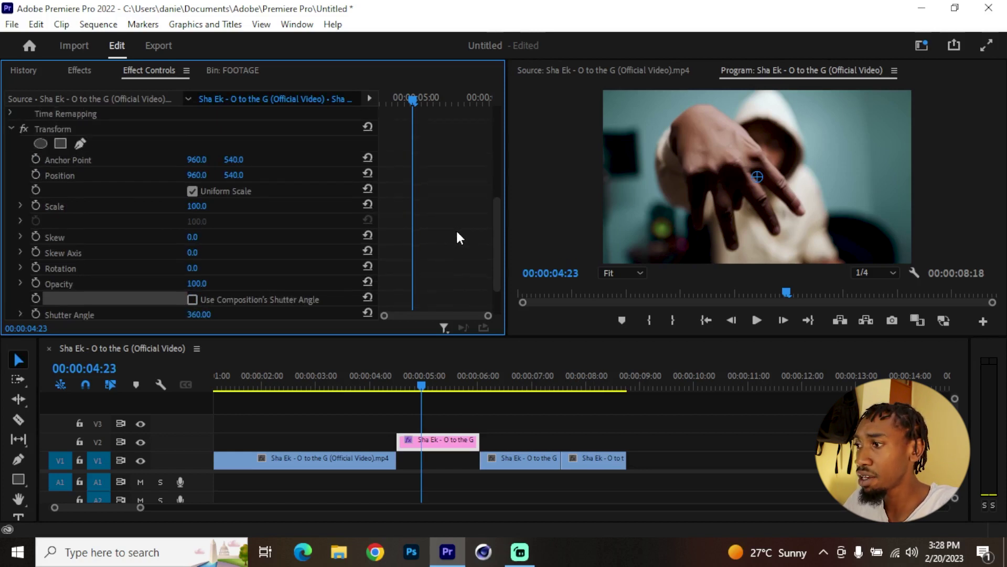
{"action": "left_click", "coordinate": [400, 373]}
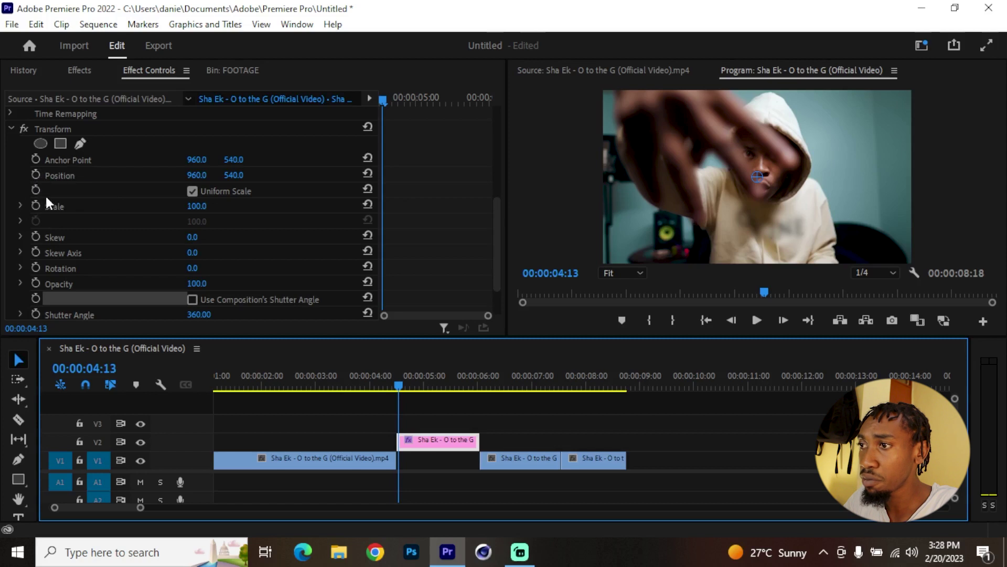
{"action": "left_click", "coordinate": [190, 207]}
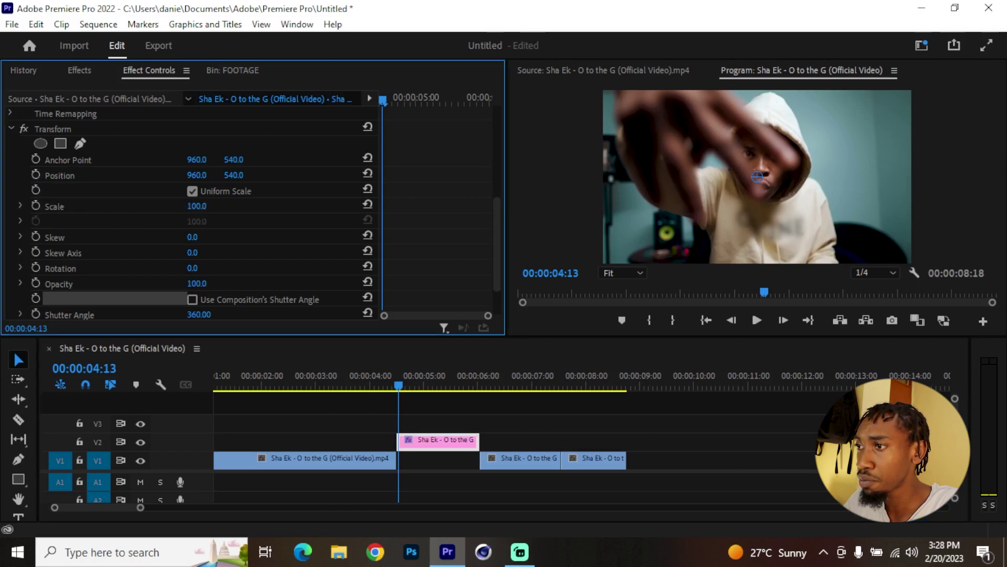
{"action": "left_click", "coordinate": [197, 205]}
{"action": "type", "text": "120"}
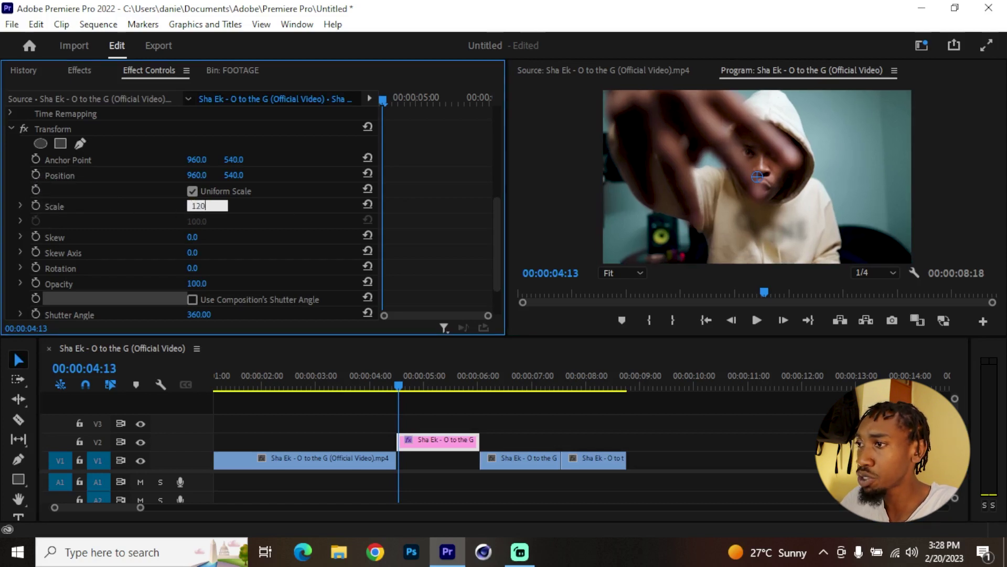
{"action": "key", "text": "Return"}
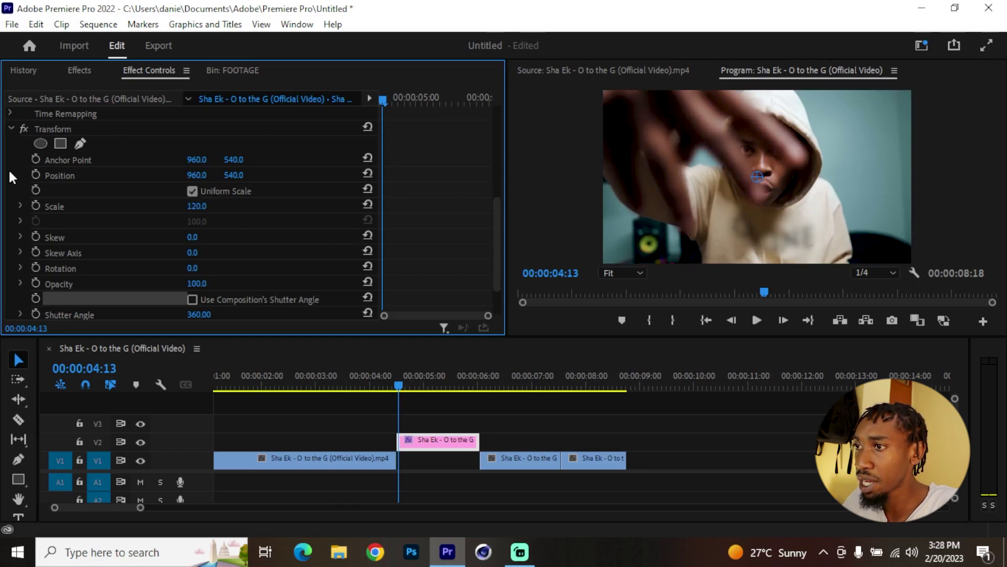
Keyframe the Transform Position at 1093, 636 on 00:00:04:13 and at 870, 448 on 00:00:04:15.
{"action": "left_click", "coordinate": [36, 175]}
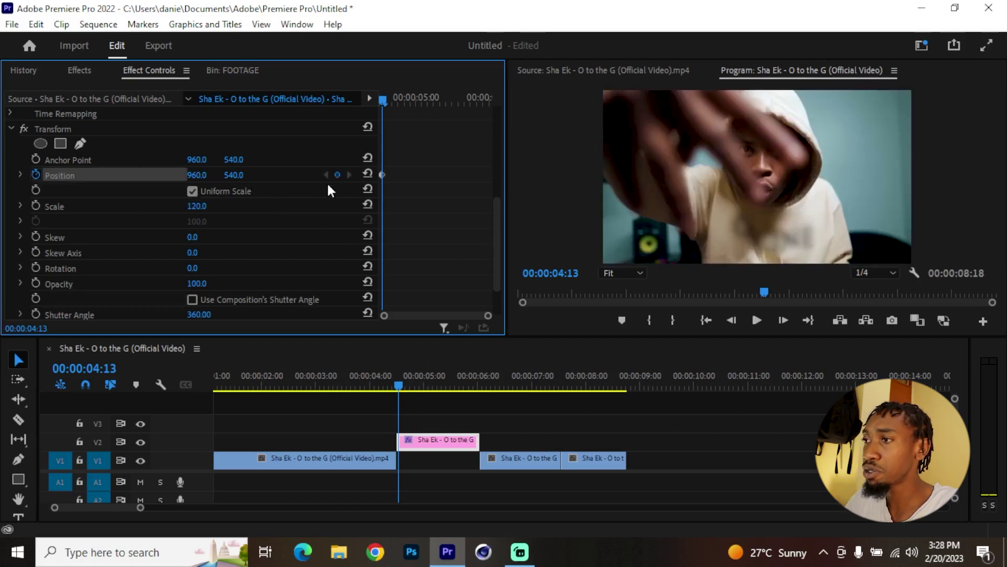
{"action": "left_click_drag", "start_coordinate": [199, 175], "coordinate": [283, 176]}
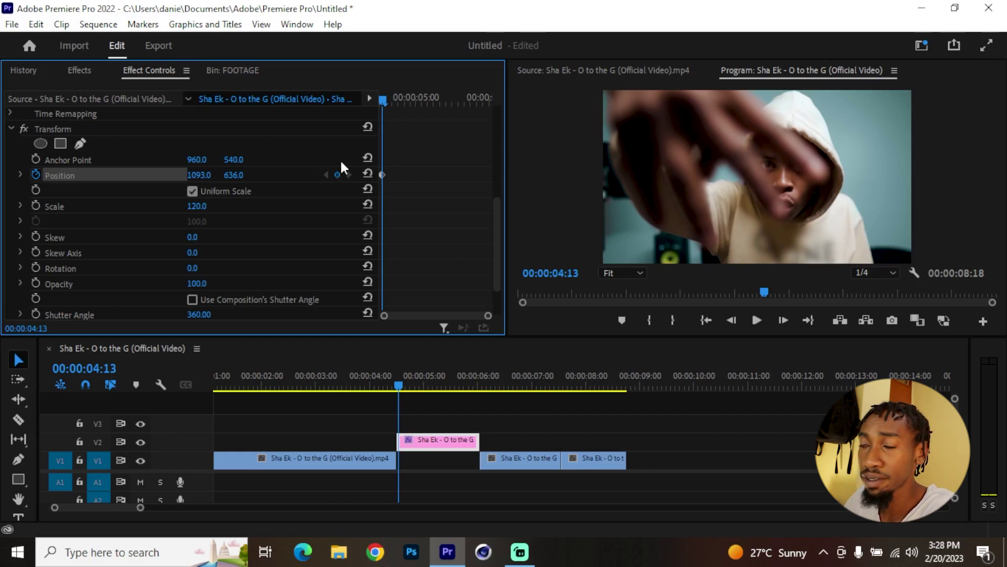
{"action": "key", "text": "Right"}
{"action": "key", "text": "Right"}
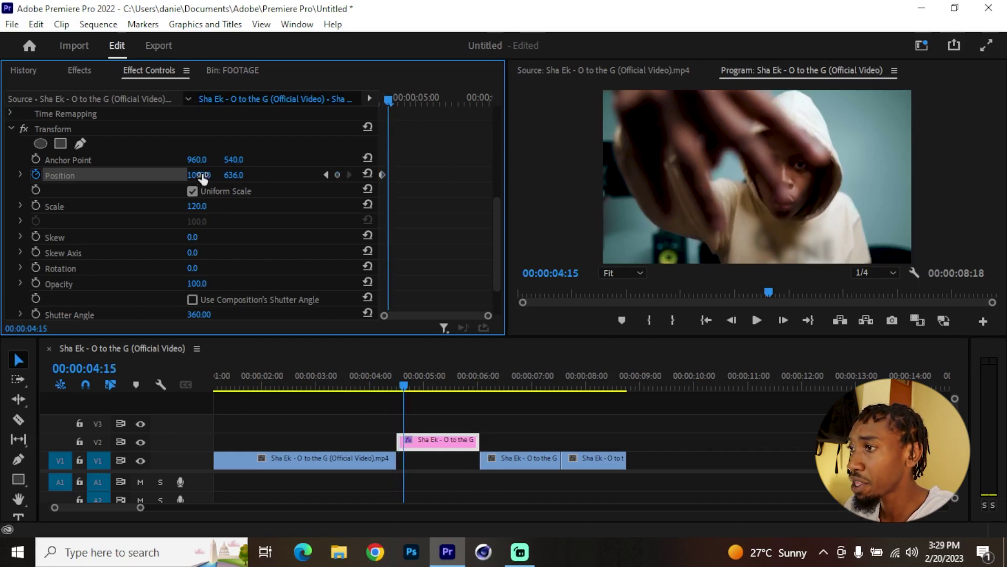
{"action": "left_click_drag", "start_coordinate": [202, 178], "coordinate": [137, 180]}
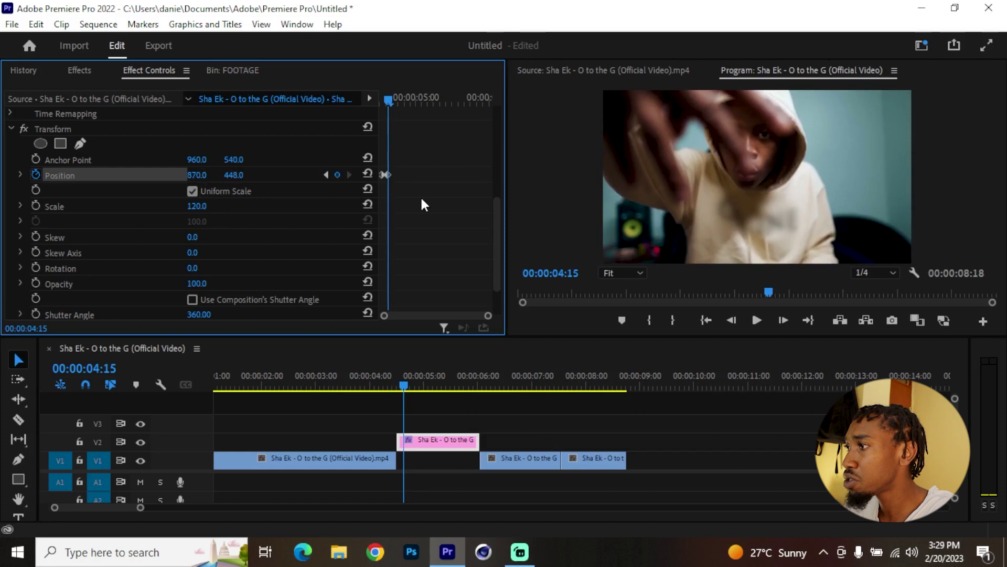
Add Transform Position keyframes of 1062, 623 at 00:00:04:17 and of X 807 with an adjusted Y at 00:00:04:19.
{"action": "key", "text": "Right"}
{"action": "key", "text": "Right"}
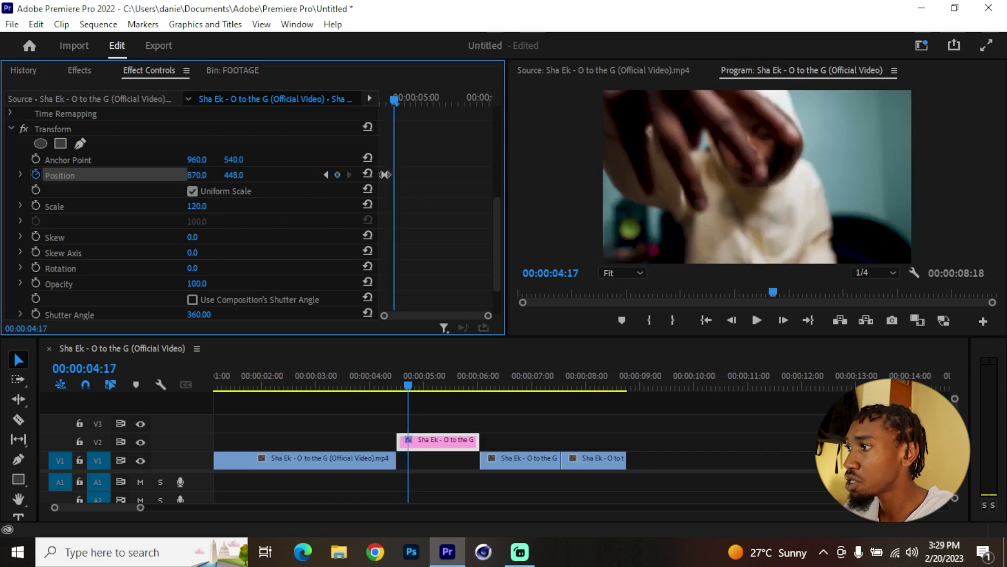
{"action": "left_click_drag", "start_coordinate": [199, 175], "coordinate": [226, 176]}
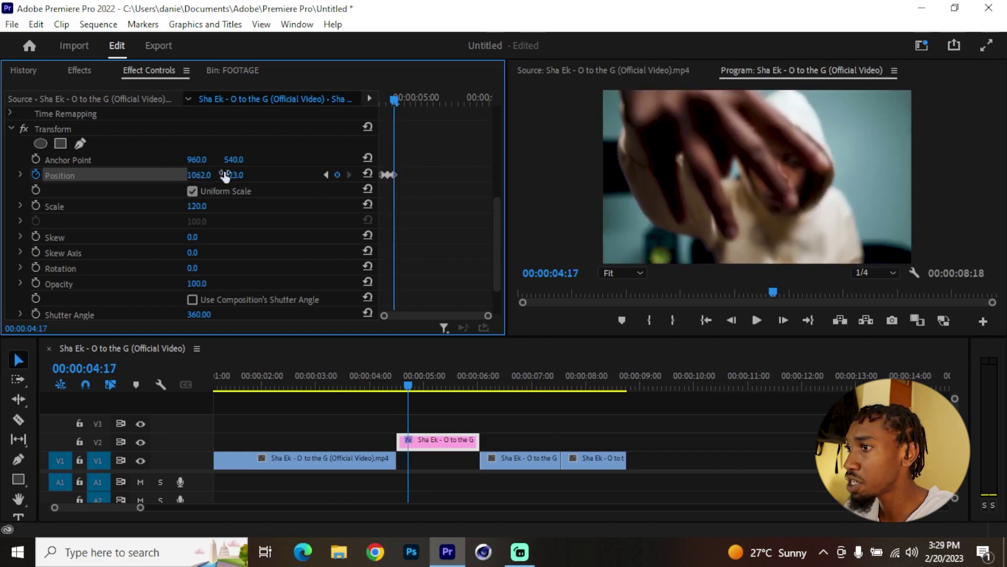
{"action": "key", "text": "Right"}
{"action": "key", "text": "Right"}
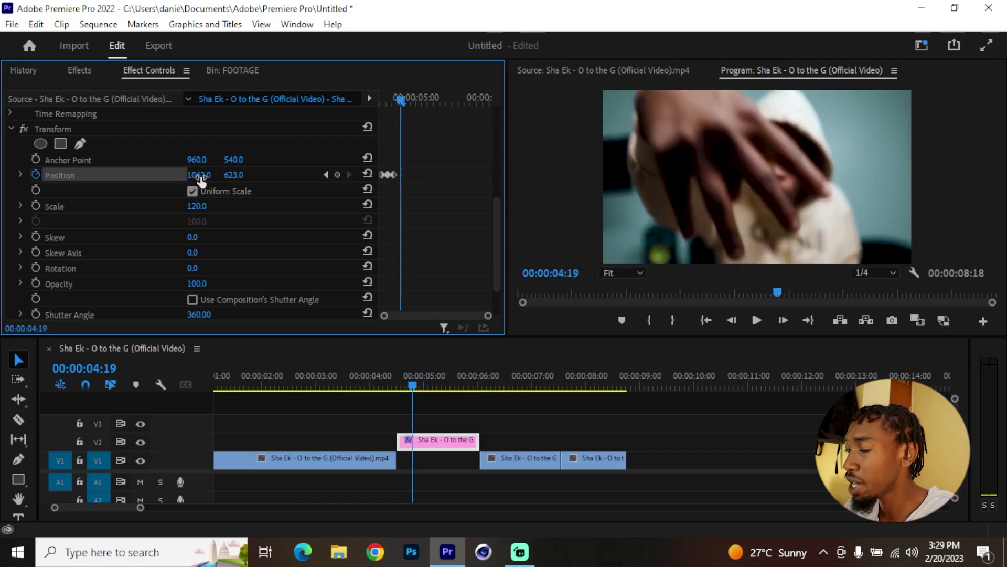
{"action": "left_click_drag", "start_coordinate": [198, 175], "coordinate": [157, 175]}
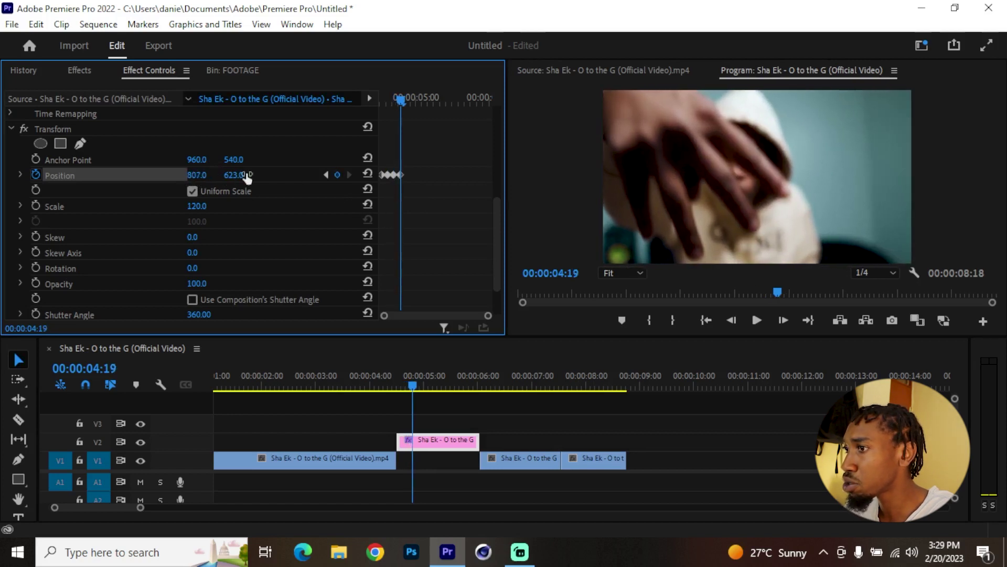
{"action": "mouse_move", "coordinate": [229, 175]}
{"action": "left_mouse_down"}
{"action": "mouse_move", "coordinate": [191, 174]}
{"action": "mouse_move", "coordinate": [241, 176]}
{"action": "left_mouse_up"}
Add Transform Position keyframes with X 1112 at 00:00:04:21 and with 769, 480 at 00:00:04:23.
{"action": "key", "text": "Right"}
{"action": "key", "text": "Right"}
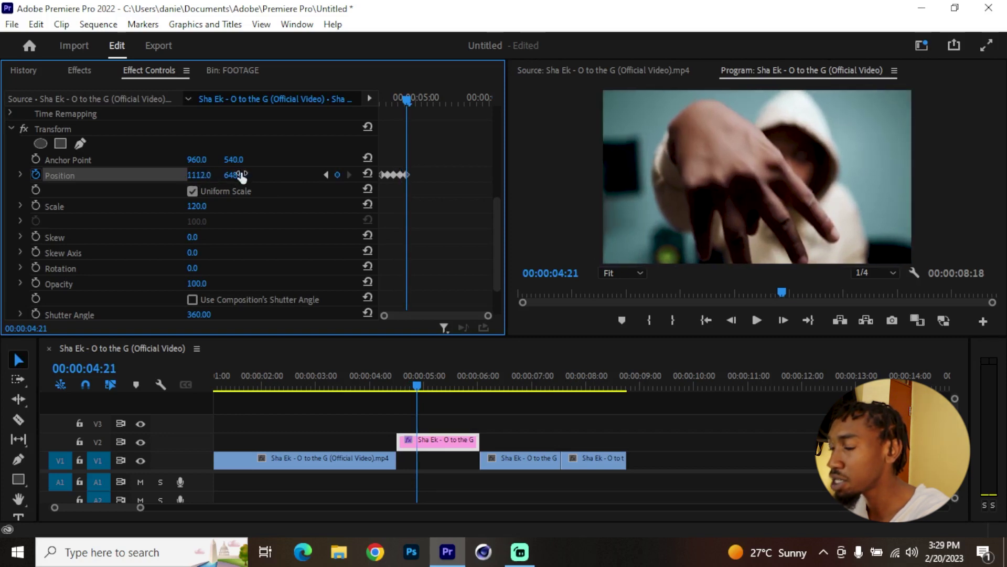
{"action": "left_click_drag", "start_coordinate": [234, 175], "coordinate": [197, 174]}
{"action": "key", "text": "Right"}
{"action": "key", "text": "Right"}
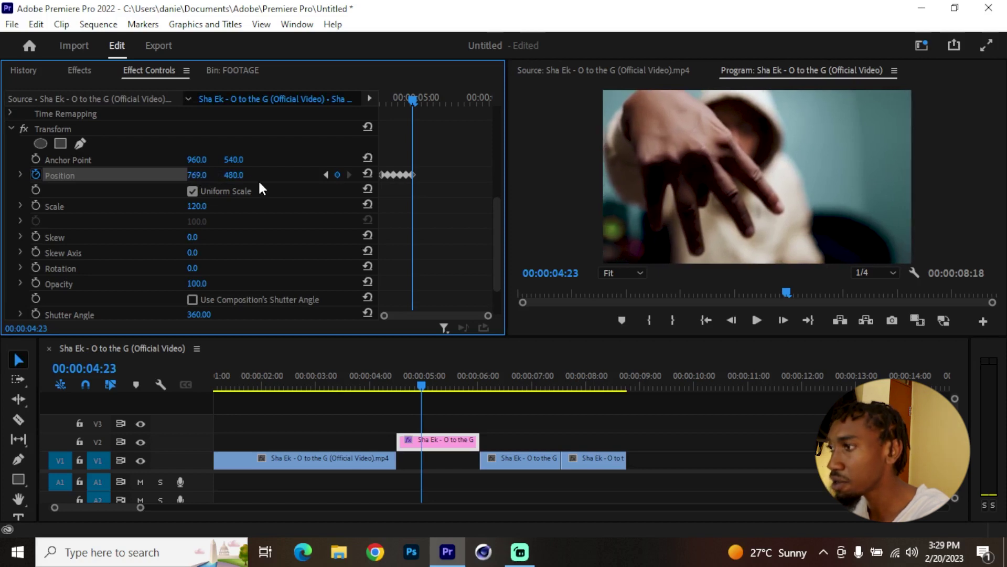
Continue the shake with Position keyframes at 00:00:05:01, at 00:00:05:03 (1076, 634) and at 00:00:05:05 (1118, 454).
{"action": "key", "text": "Right"}
{"action": "key", "text": "Right"}
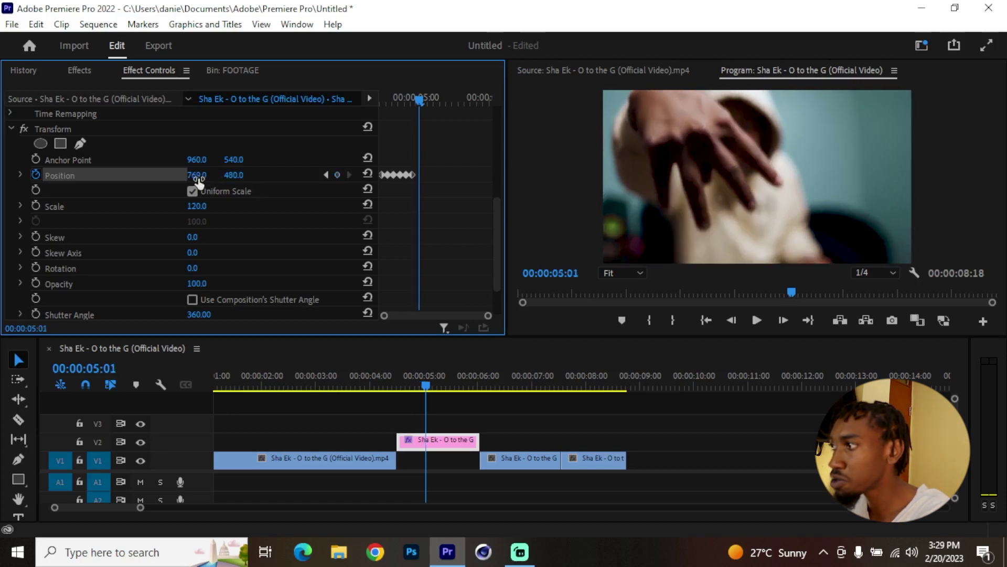
{"action": "mouse_move", "coordinate": [198, 174]}
{"action": "left_mouse_down"}
{"action": "mouse_move", "coordinate": [257, 175]}
{"action": "mouse_move", "coordinate": [205, 176]}
{"action": "left_mouse_up"}
{"action": "key", "text": "Right"}
{"action": "key", "text": "Right"}
{"action": "key", "text": "Right"}
{"action": "key", "text": "Right"}
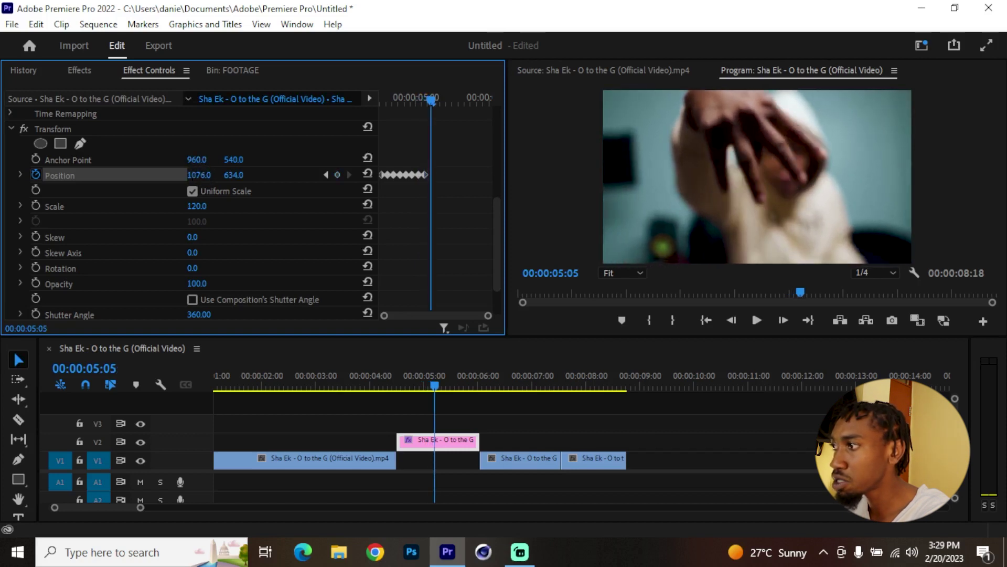
{"action": "left_click_drag", "start_coordinate": [755, 179], "coordinate": [762, 149]}
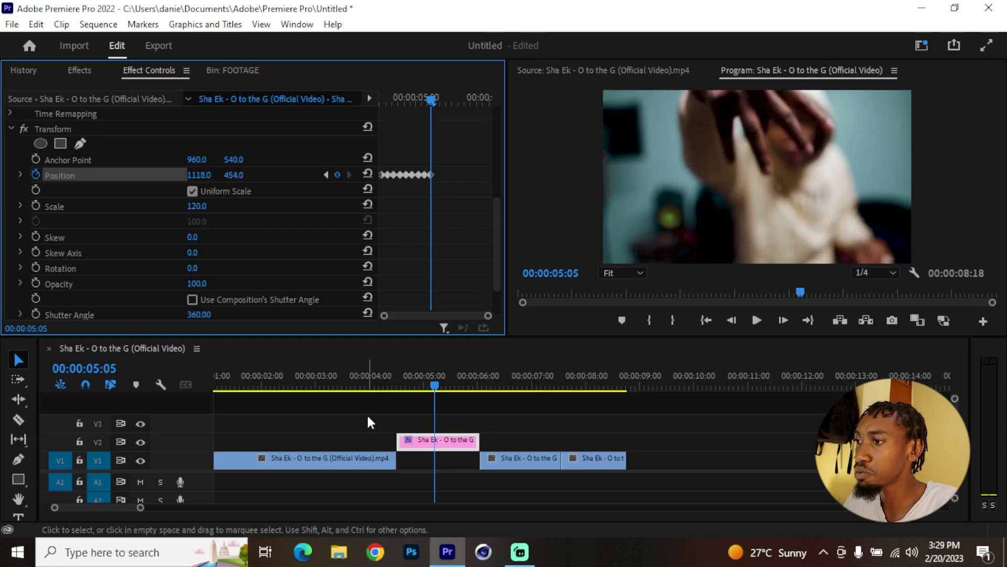
Play the sequence from shortly before the pink clip and scrub through its keyframed section to check the shake.
{"action": "mouse_move", "coordinate": [360, 373]}
{"action": "left_mouse_down"}
{"action": "mouse_move", "coordinate": [339, 373]}
{"action": "mouse_move", "coordinate": [347, 374]}
{"action": "left_mouse_up"}
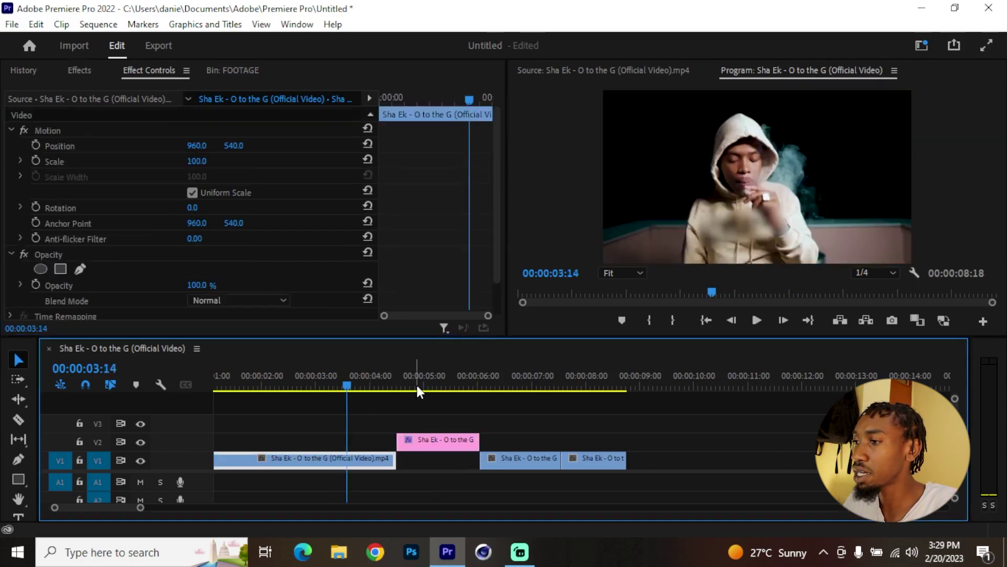
{"action": "key", "text": "space"}
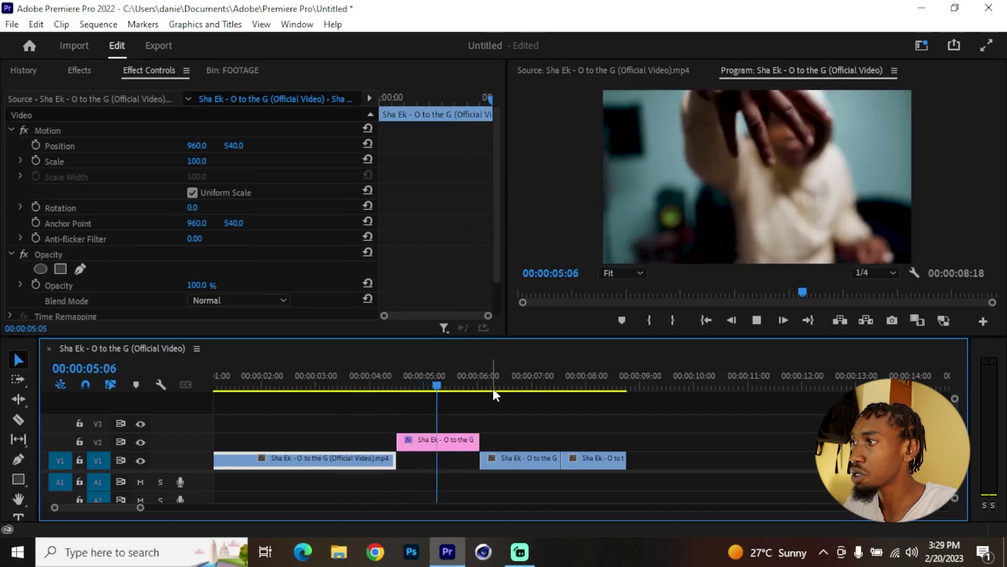
{"action": "left_click", "coordinate": [357, 376]}
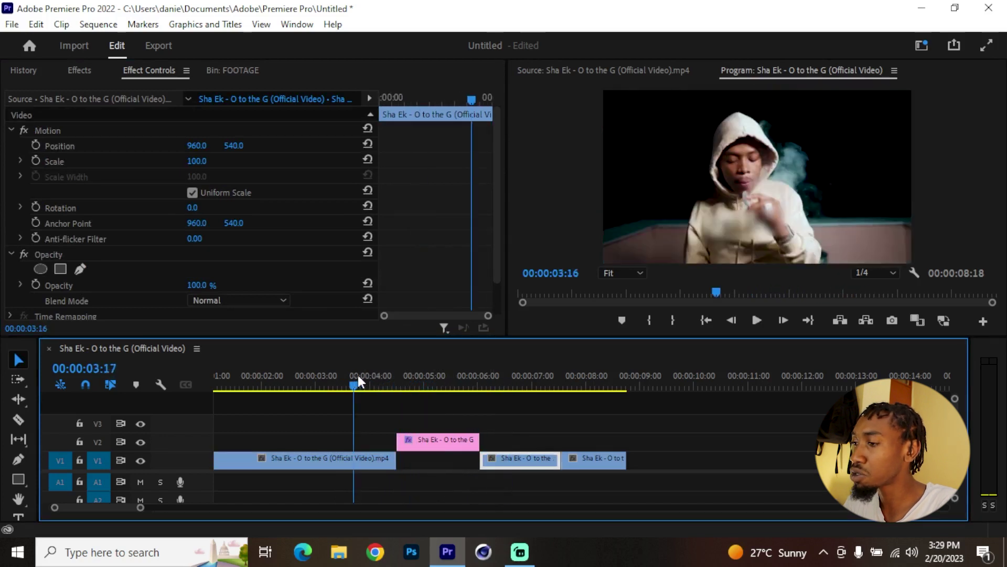
{"action": "key", "text": "space"}
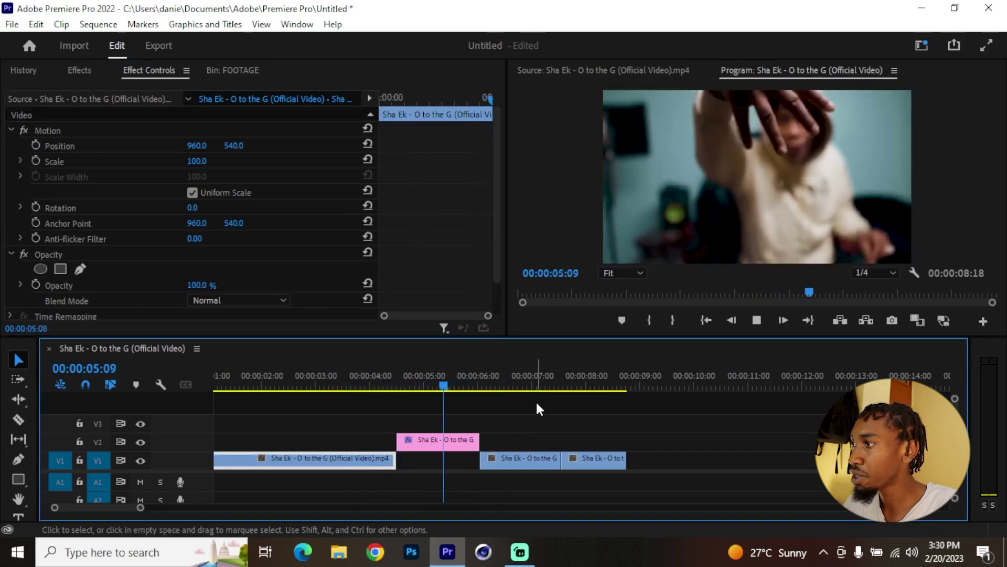
{"action": "key", "text": "space"}
{"action": "left_click_drag", "start_coordinate": [407, 380], "coordinate": [407, 380]}
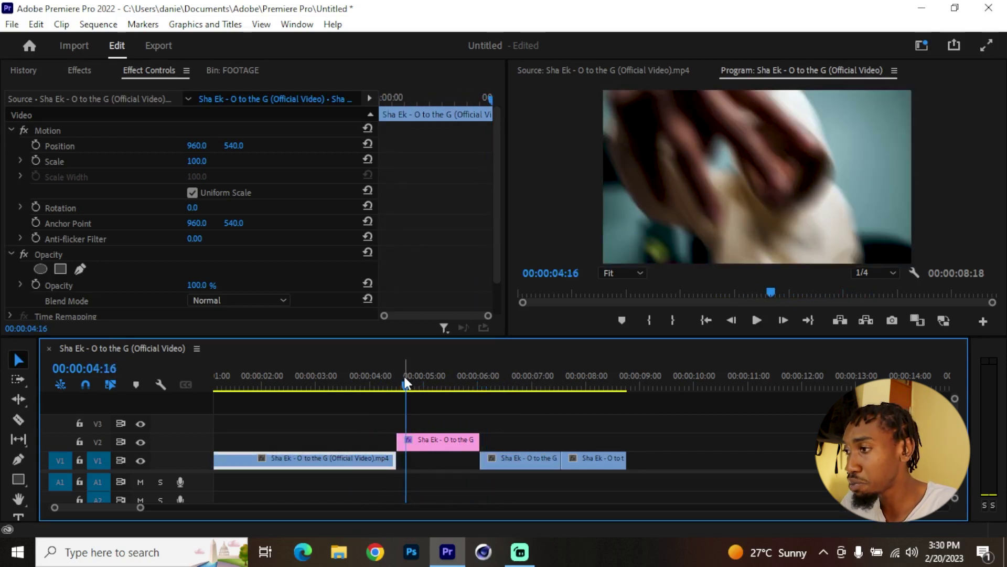
{"action": "left_click_drag", "start_coordinate": [406, 380], "coordinate": [442, 387]}
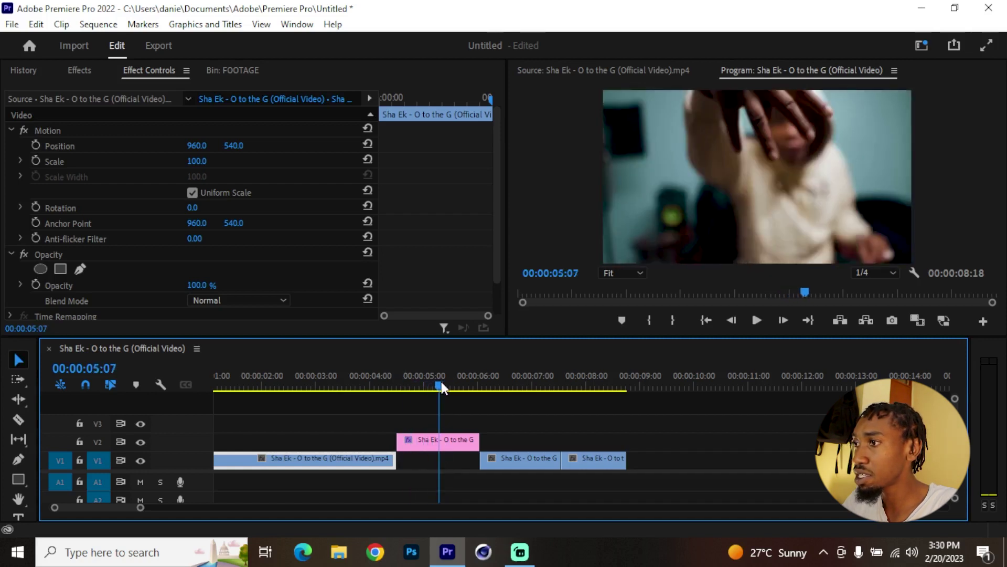
Save the pink V2 clip's keyframed Transform effect as a preset named Fast Shake, with the type set to Scale.
{"action": "scroll", "coordinate": [451, 225], "scroll_direction": "down", "scroll_amount": 1}
{"action": "left_click", "coordinate": [443, 444]}
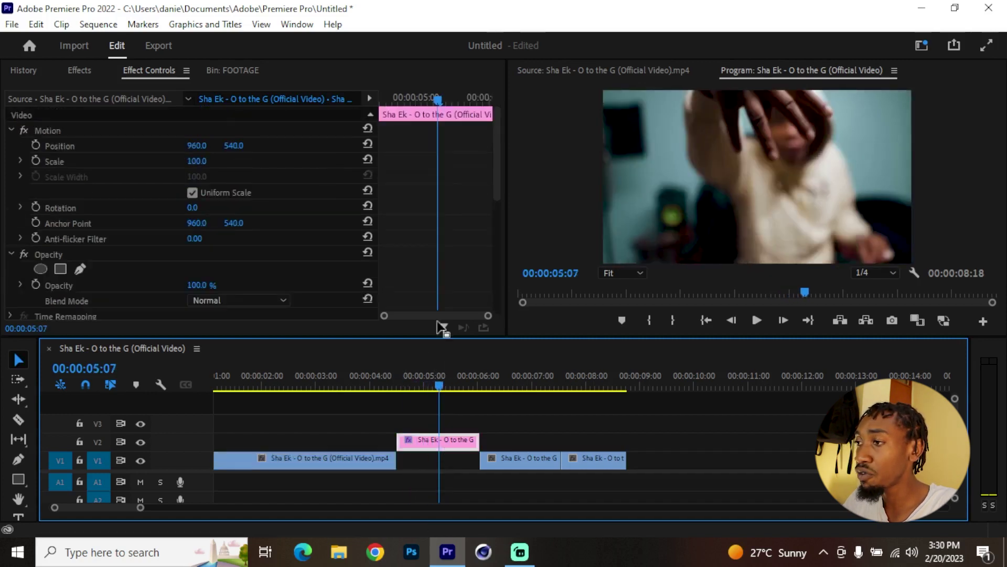
{"action": "scroll", "coordinate": [432, 237], "scroll_direction": "down", "scroll_amount": 3}
{"action": "scroll", "coordinate": [433, 236], "scroll_direction": "down", "scroll_amount": 2}
{"action": "left_click", "coordinate": [79, 198]}
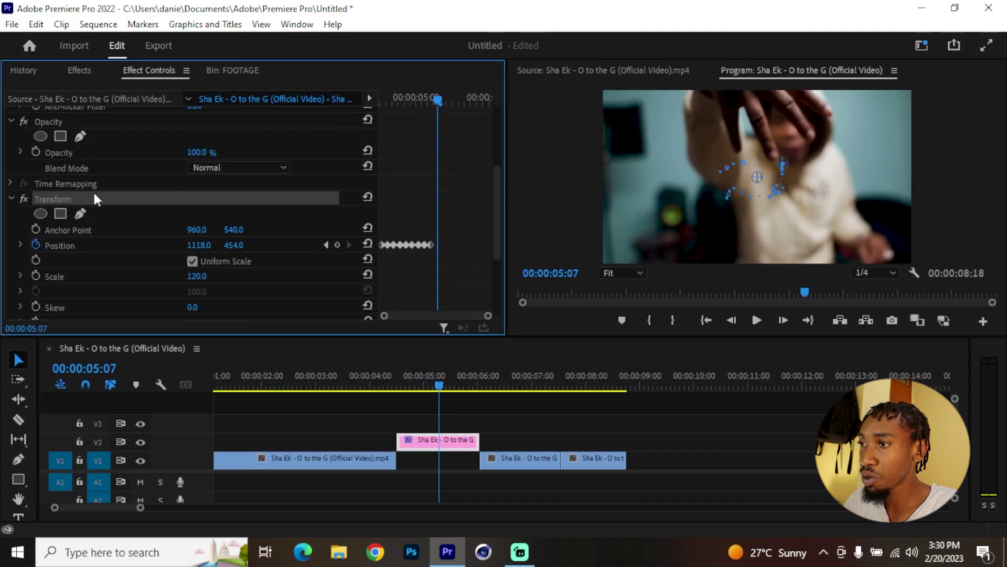
{"action": "scroll", "coordinate": [120, 213], "scroll_direction": "down", "scroll_amount": 2}
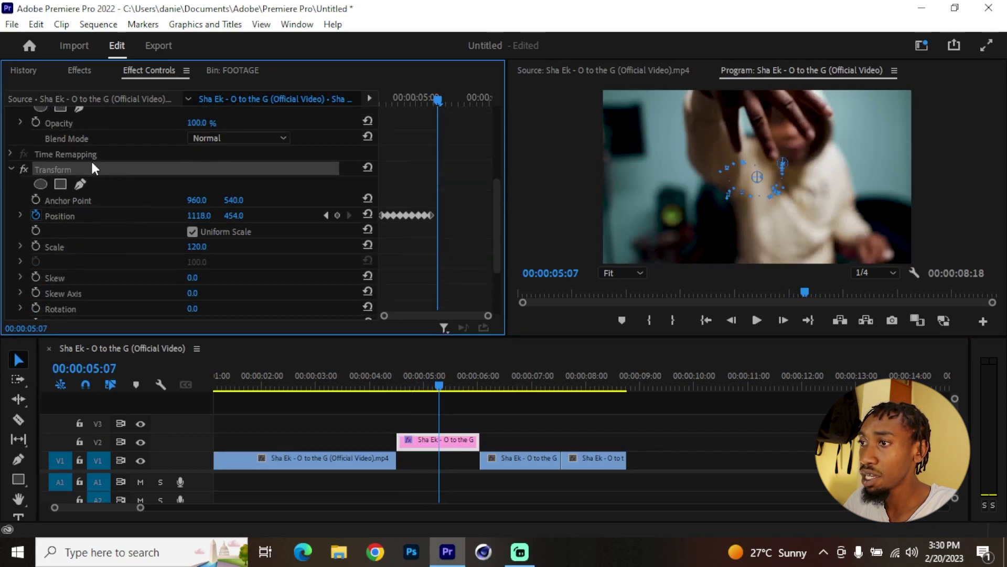
{"action": "right_click", "coordinate": [91, 167]}
{"action": "left_click", "coordinate": [150, 194]}
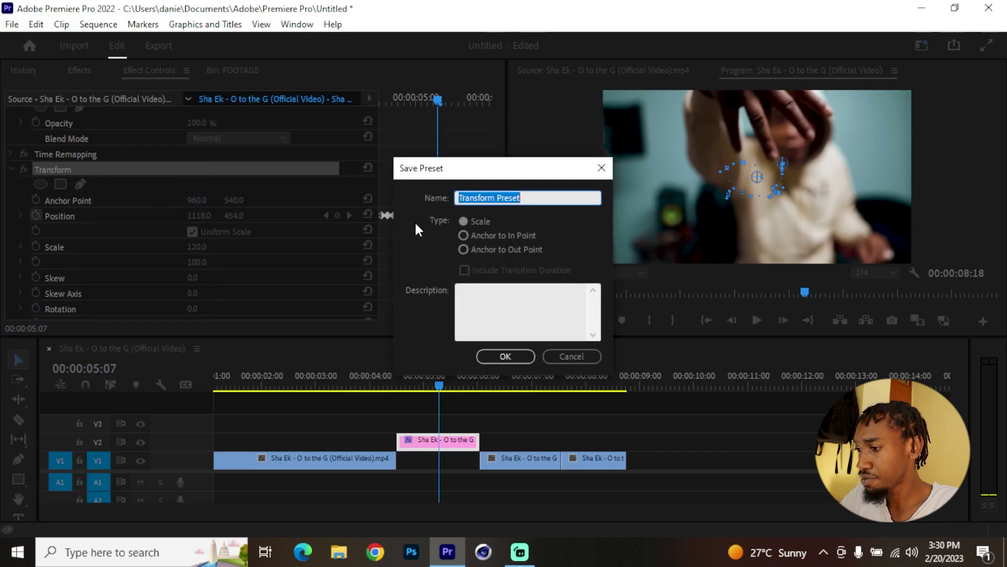
{"action": "type", "text": "Fast Shake"}
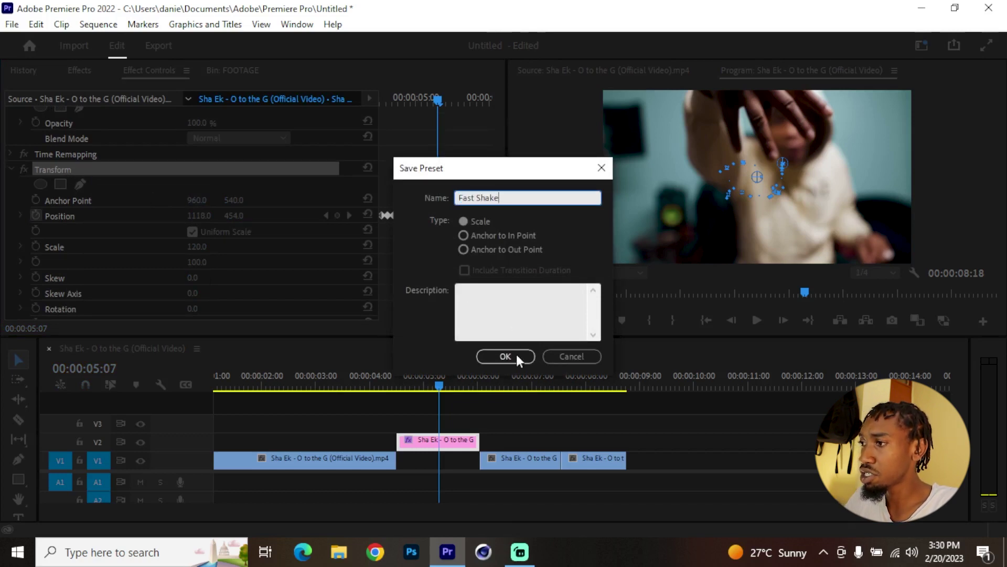
{"action": "left_click", "coordinate": [516, 356]}
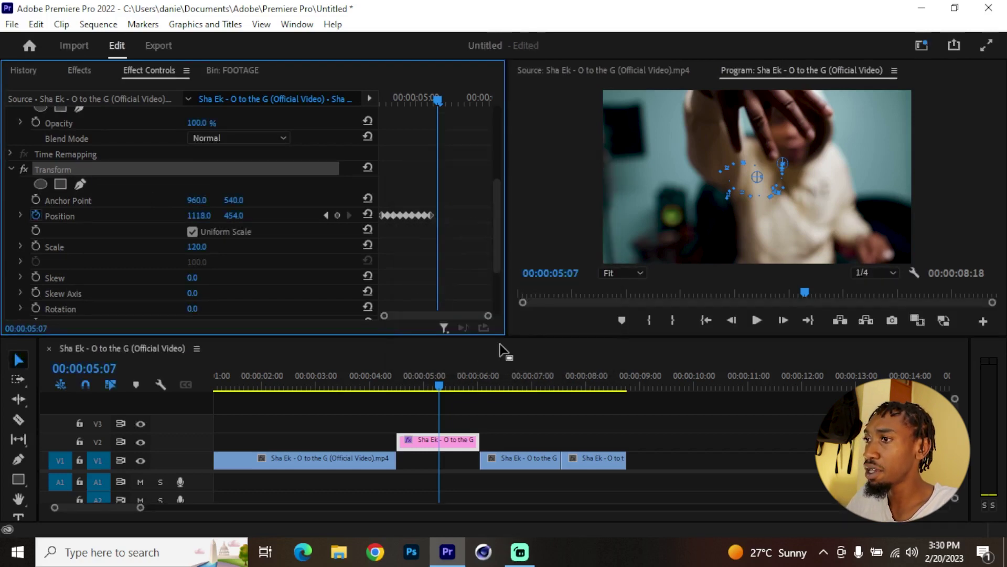
Apply the Fast Shake preset to the V1 clip that directly follows the pink clip.
{"action": "key", "text": "space"}
{"action": "left_click_drag", "start_coordinate": [443, 377], "coordinate": [489, 376]}
{"action": "left_click", "coordinate": [525, 373]}
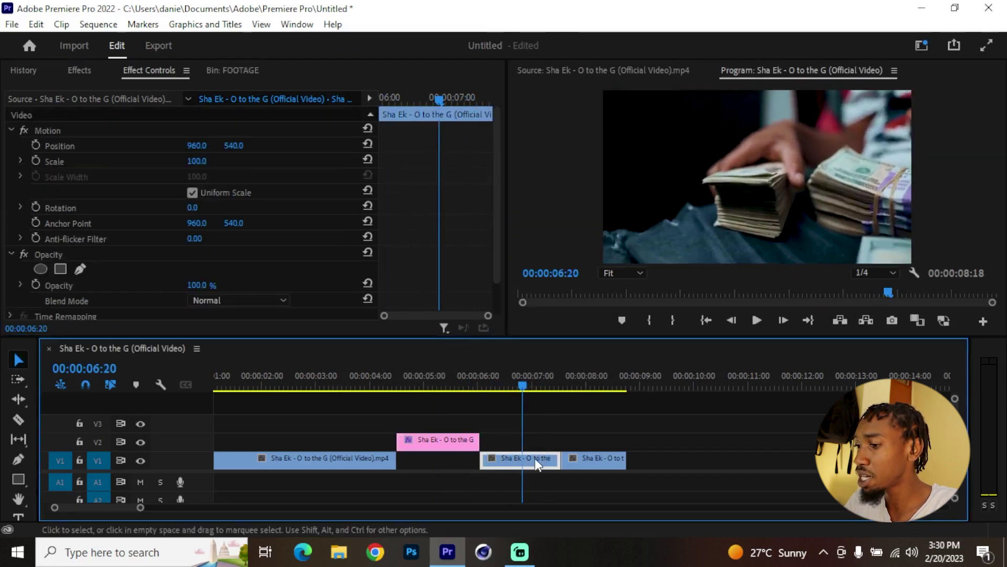
{"action": "left_click", "coordinate": [292, 254]}
{"action": "left_click", "coordinate": [68, 70]}
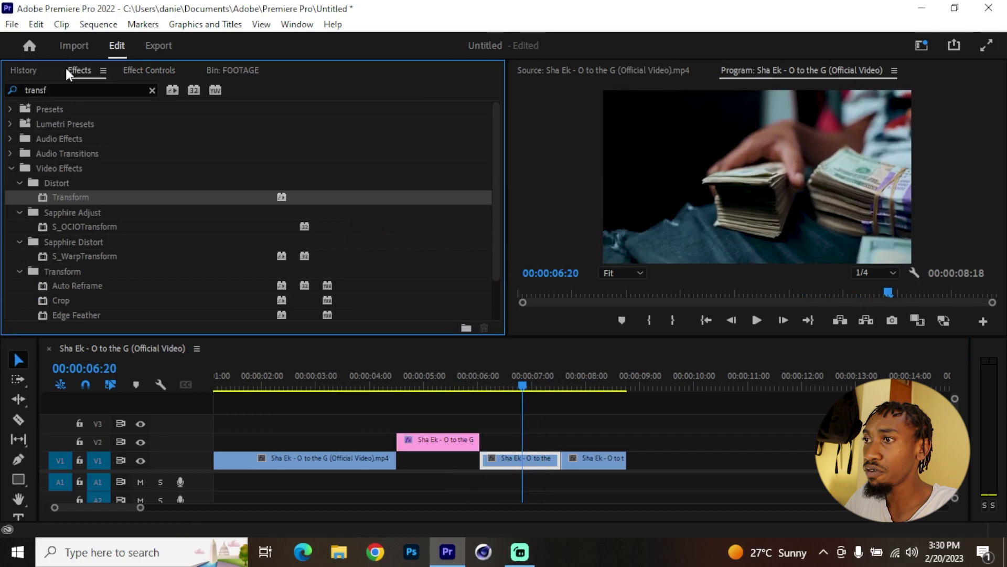
{"action": "left_click", "coordinate": [152, 92]}
{"action": "left_click", "coordinate": [10, 109]}
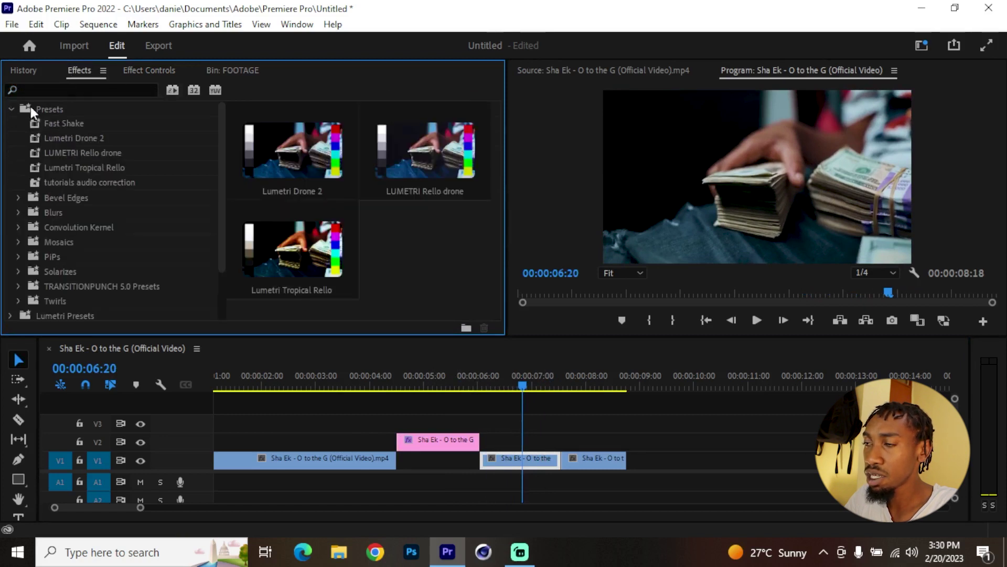
{"action": "left_click_drag", "start_coordinate": [75, 126], "coordinate": [141, 135]}
{"action": "left_click_drag", "start_coordinate": [520, 461], "coordinate": [520, 462]}
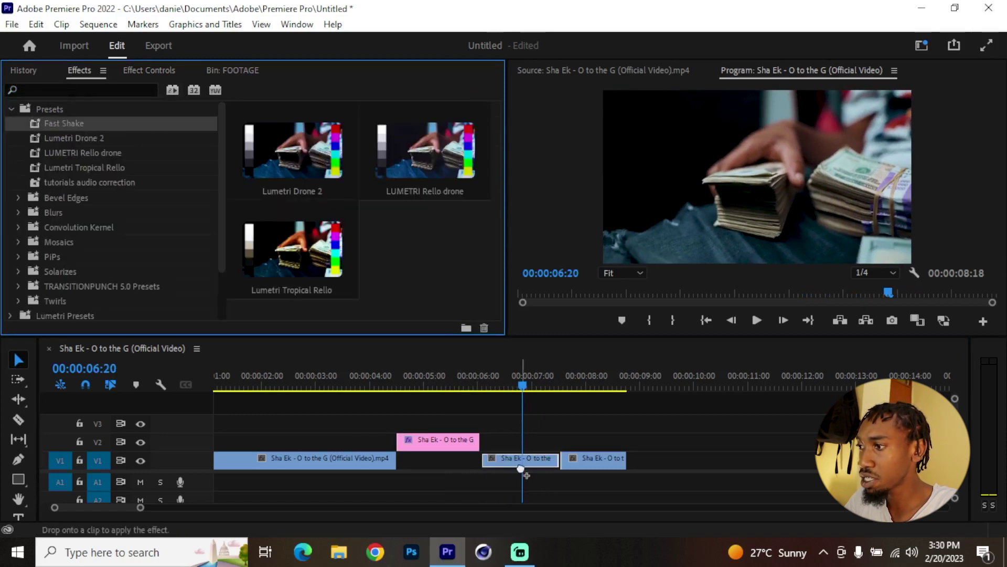
Examine the Transform Position keyframes that the preset added to the V1 clip and compare them with those of the pink clip.
{"action": "key", "text": "shift+5"}
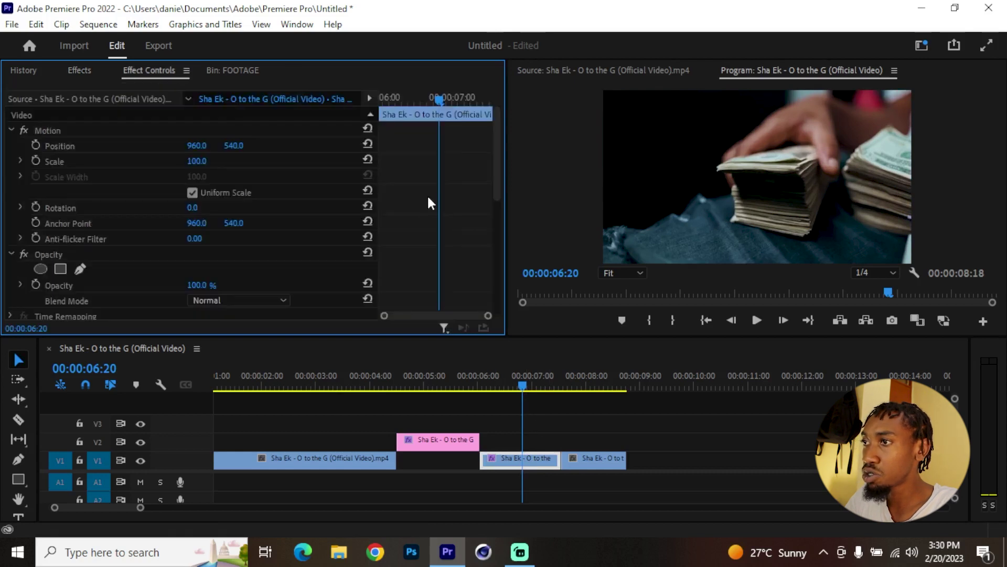
{"action": "scroll", "coordinate": [440, 257], "scroll_direction": "down", "scroll_amount": 5}
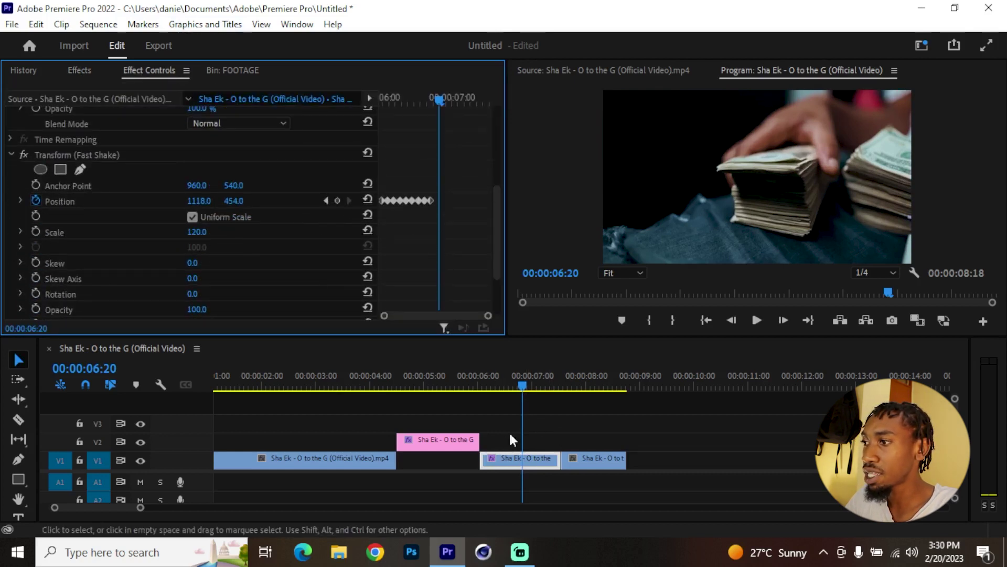
{"action": "left_click_drag", "start_coordinate": [454, 179], "coordinate": [324, 238]}
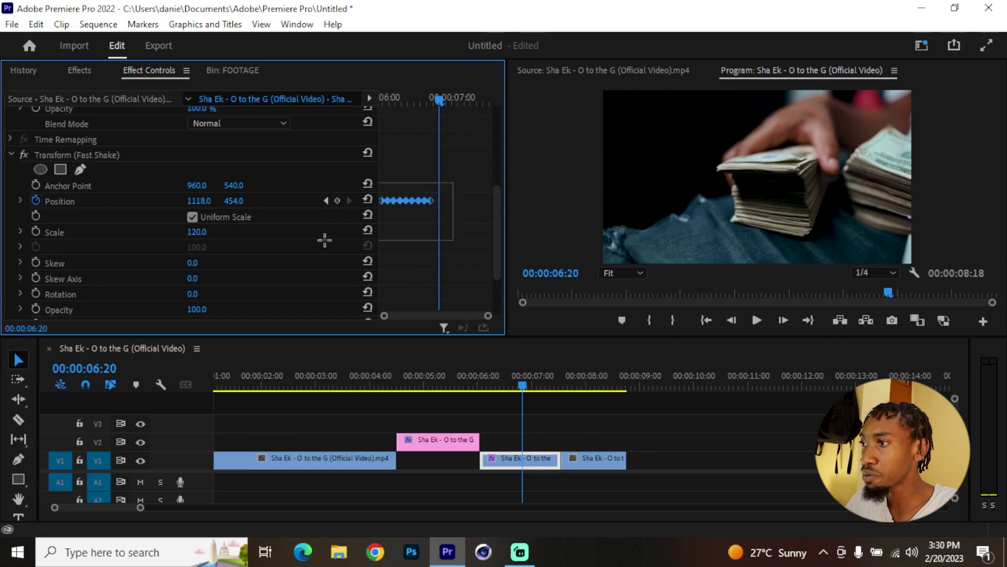
{"action": "mouse_move", "coordinate": [414, 201]}
{"action": "left_mouse_down"}
{"action": "mouse_move", "coordinate": [464, 203]}
{"action": "mouse_move", "coordinate": [414, 197]}
{"action": "left_mouse_up"}
{"action": "left_click", "coordinate": [437, 384]}
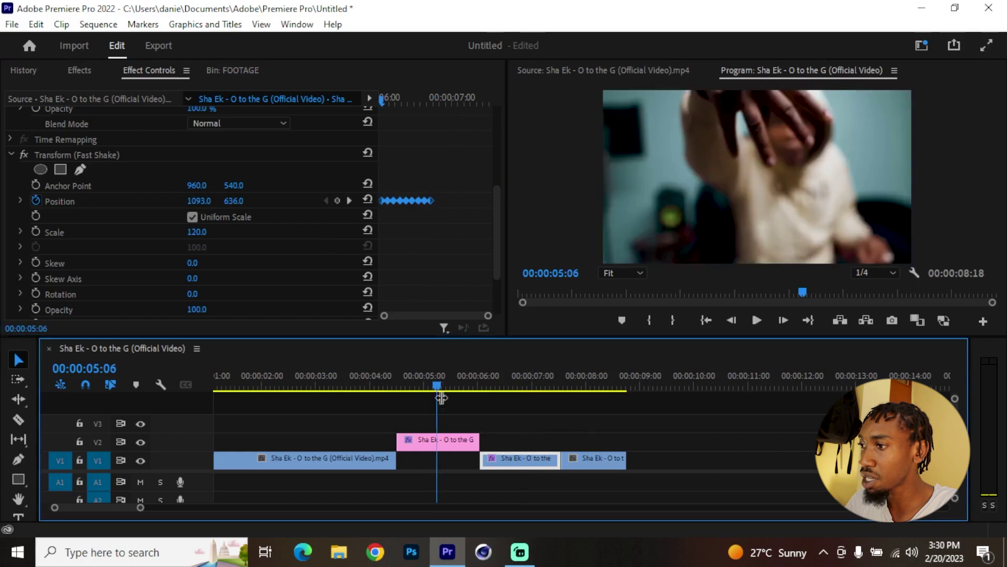
{"action": "left_click", "coordinate": [444, 440]}
{"action": "scroll", "coordinate": [450, 226], "scroll_direction": "down", "scroll_amount": 1}
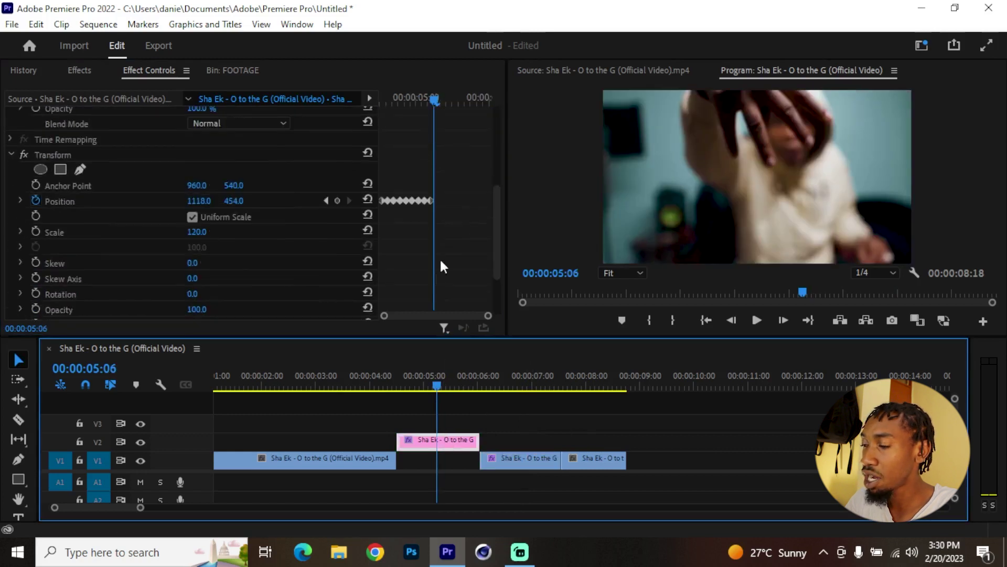
Play the sequence from 00:00:02:12 and scrub through the pink clip to 00:00:05:00 to review the shake on both clips.
{"action": "key", "text": "minus"}
{"action": "key", "text": "minus"}
{"action": "key", "text": "minus"}
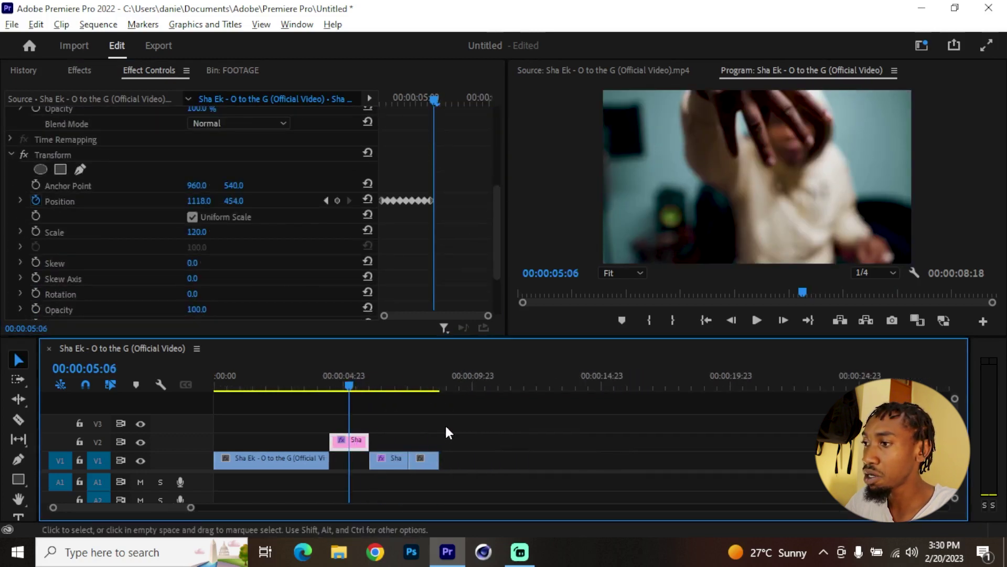
{"action": "left_click", "coordinate": [280, 375]}
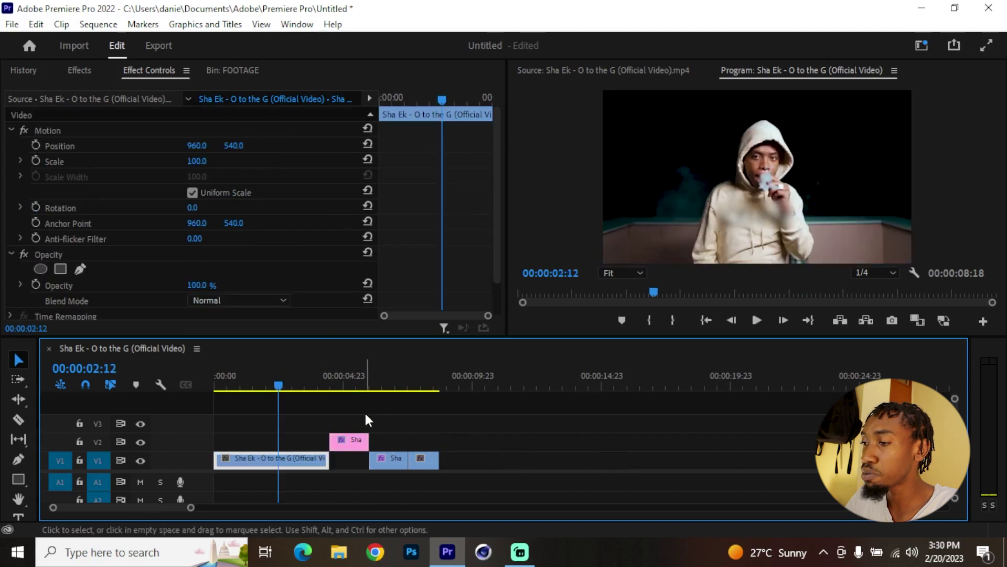
{"action": "key", "text": "equal"}
{"action": "key", "text": "space"}
{"action": "key", "text": "equal"}
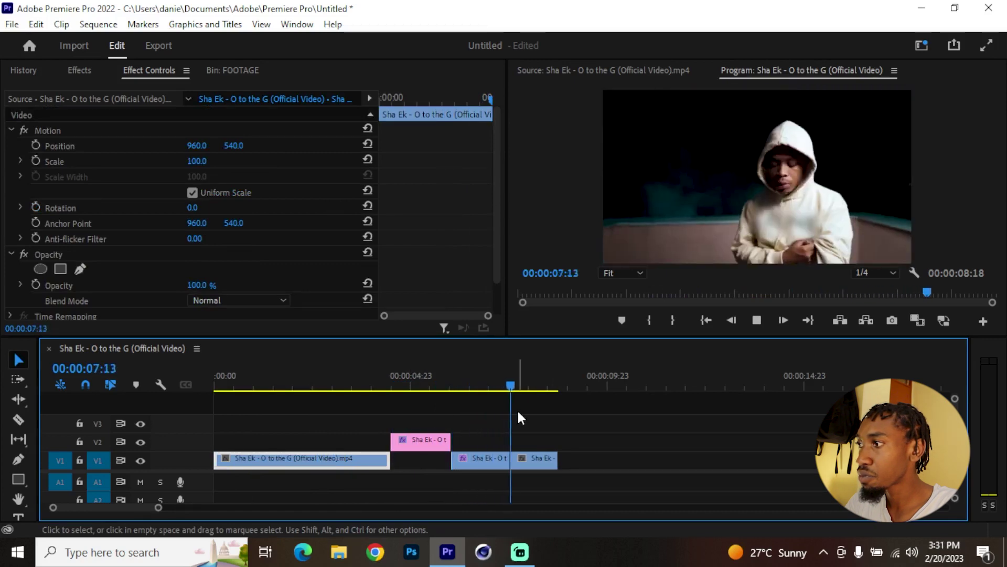
{"action": "left_click_drag", "start_coordinate": [423, 387], "coordinate": [488, 387]}
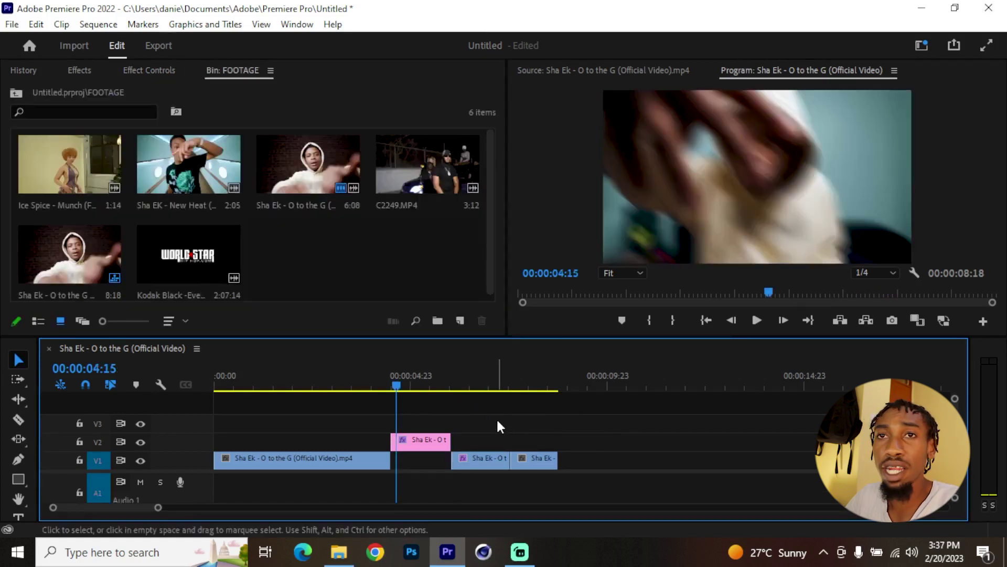
{"action": "left_click_drag", "start_coordinate": [397, 385], "coordinate": [411, 379]}
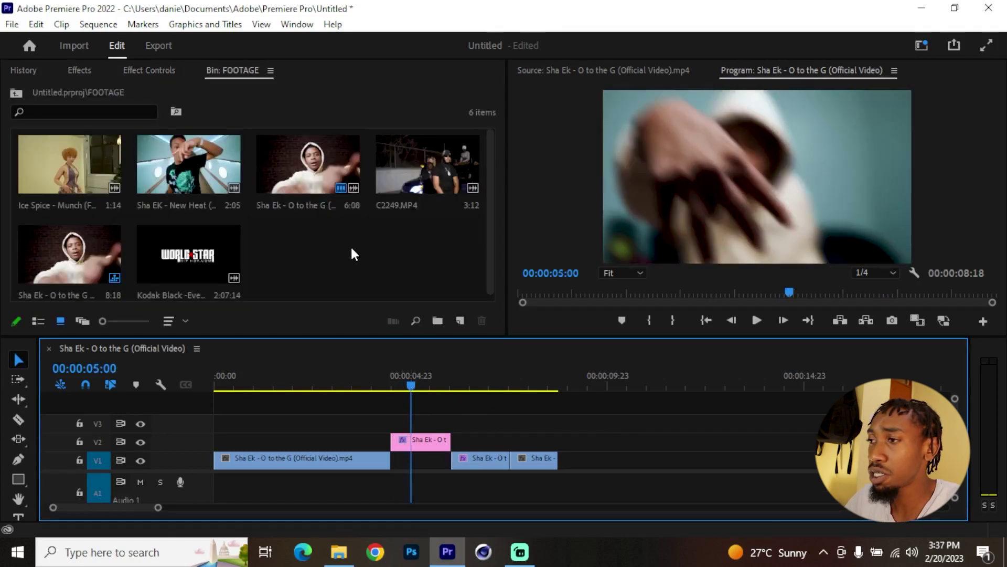
Import the Thunder & Lightning Sound Effects High Quality audio file and mark a section of about two seconds from around 00;00;21.
{"action": "left_click", "coordinate": [339, 552]}
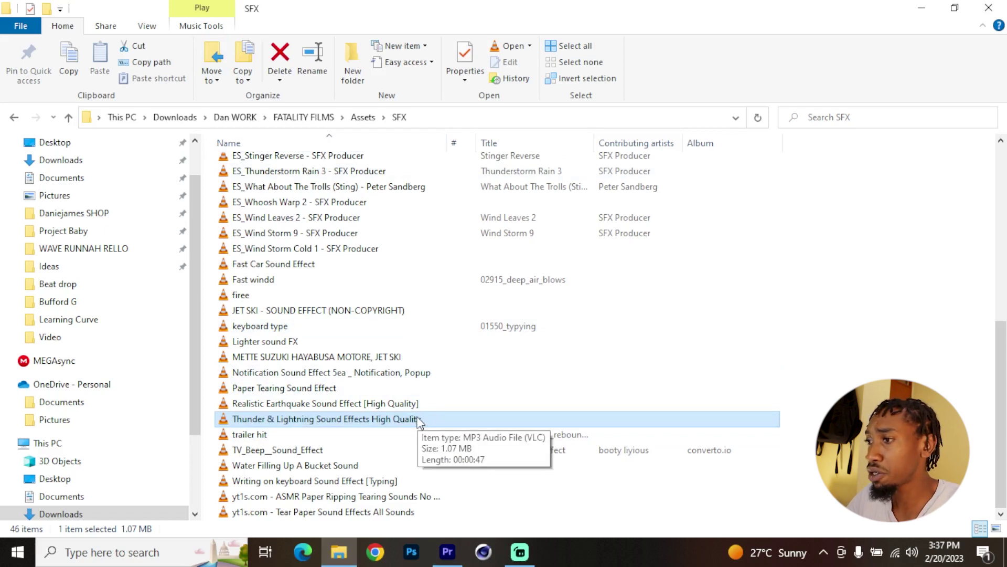
{"action": "left_click_drag", "start_coordinate": [408, 424], "coordinate": [731, 283]}
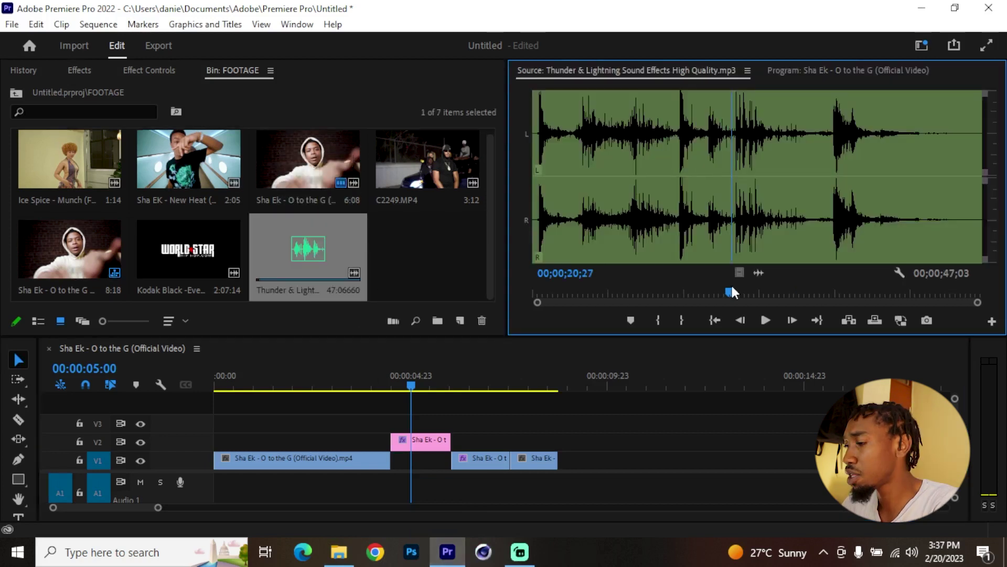
{"action": "key", "text": "i"}
{"action": "key", "text": "space"}
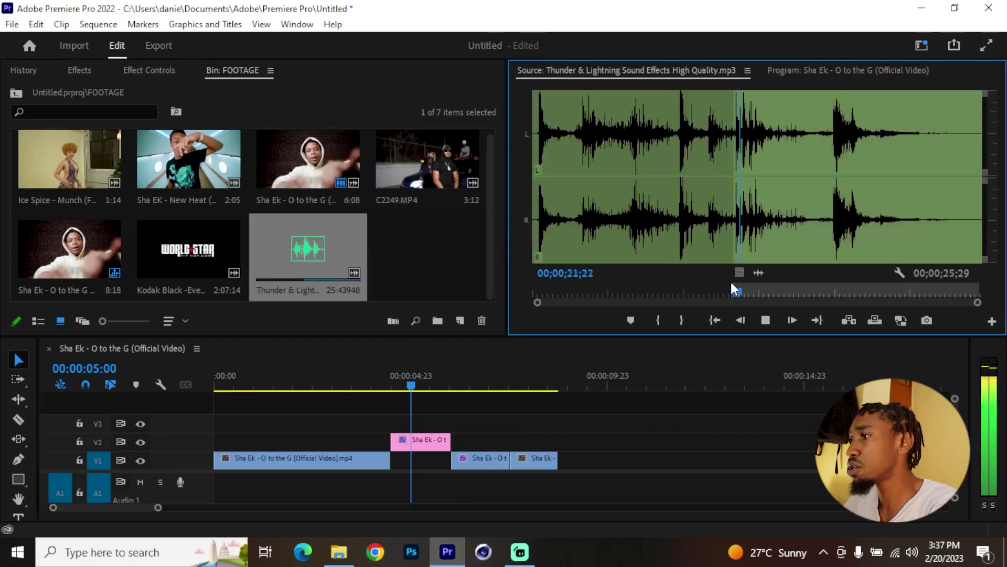
{"action": "key", "text": "o"}
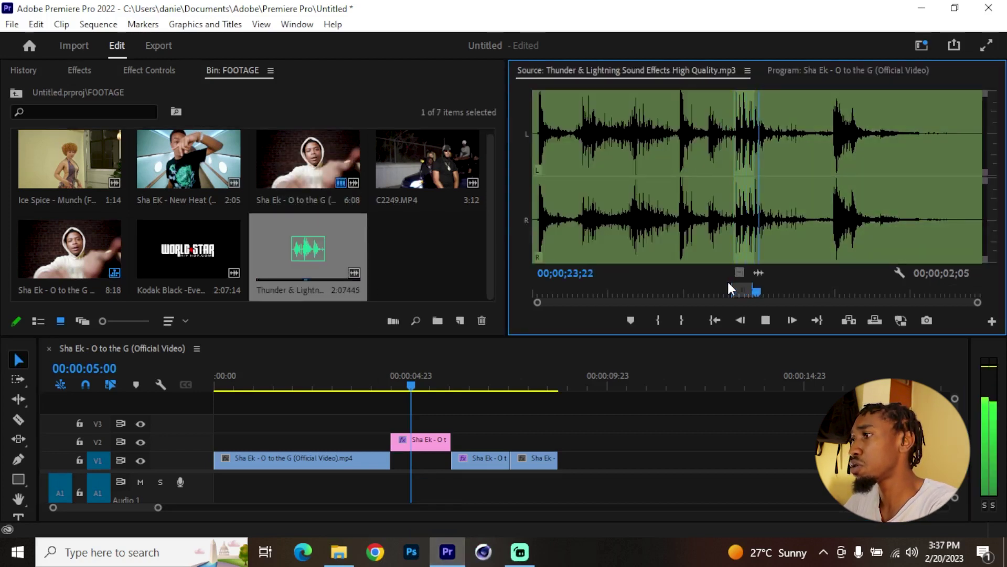
{"action": "key", "text": "space"}
Place the marked thunder sound on A1 at the start of the pink clip and lower its volume to about -9.1 dB.
{"action": "left_click_drag", "start_coordinate": [759, 272], "coordinate": [411, 496]}
{"action": "key", "text": "grave"}
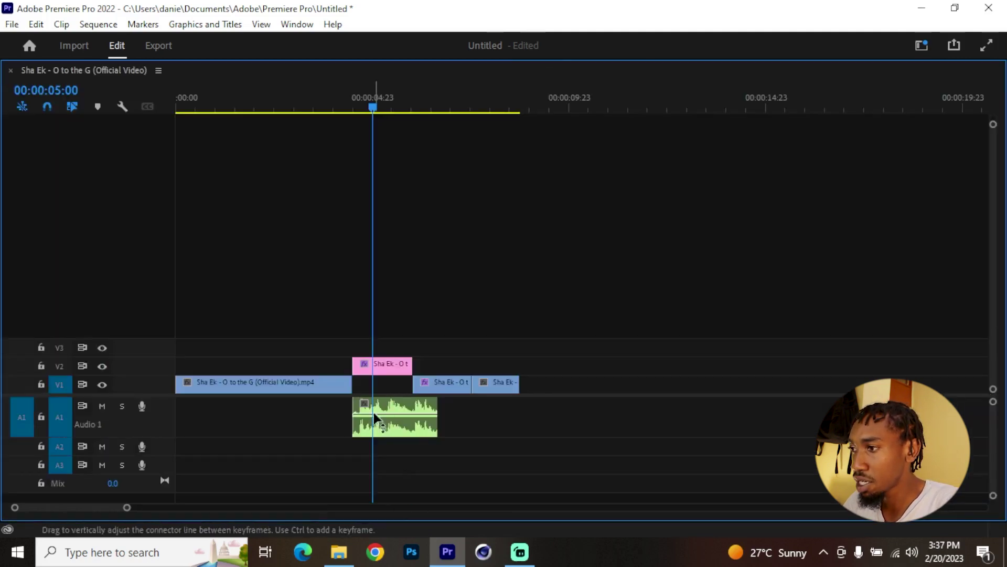
{"action": "scroll", "coordinate": [188, 428], "scroll_direction": "up", "scroll_amount": 2}
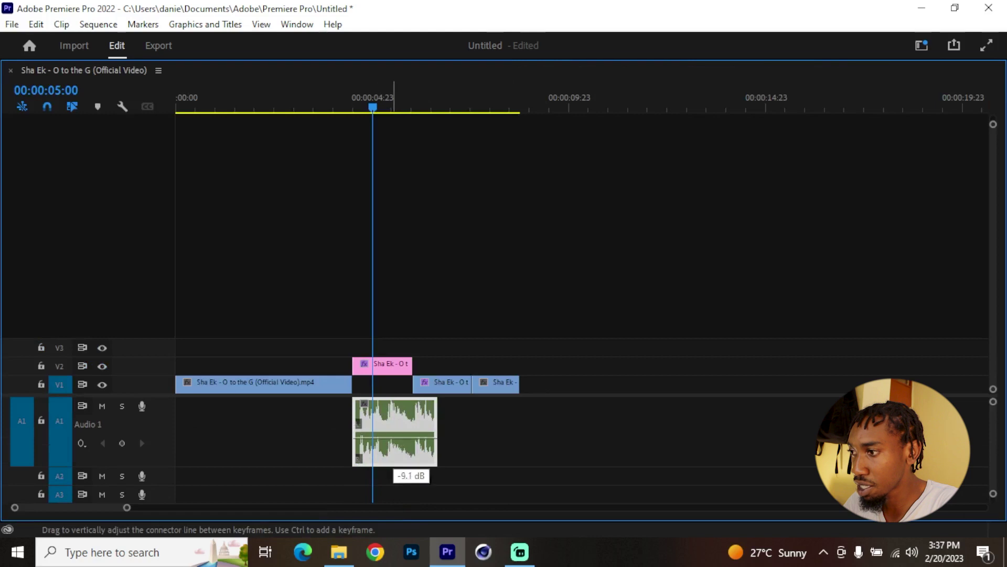
Apply the default Constant Power transition to the start of the thunder sound and shorten it to about 13 frames.
{"action": "right_click", "coordinate": [359, 412]}
{"action": "left_click", "coordinate": [413, 507]}
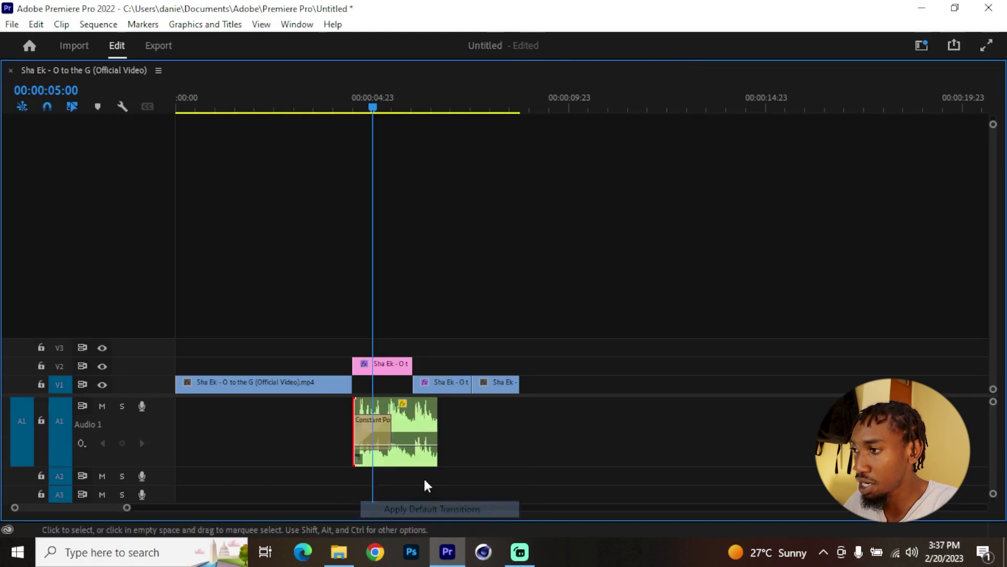
{"action": "left_click_drag", "start_coordinate": [391, 417], "coordinate": [373, 417]}
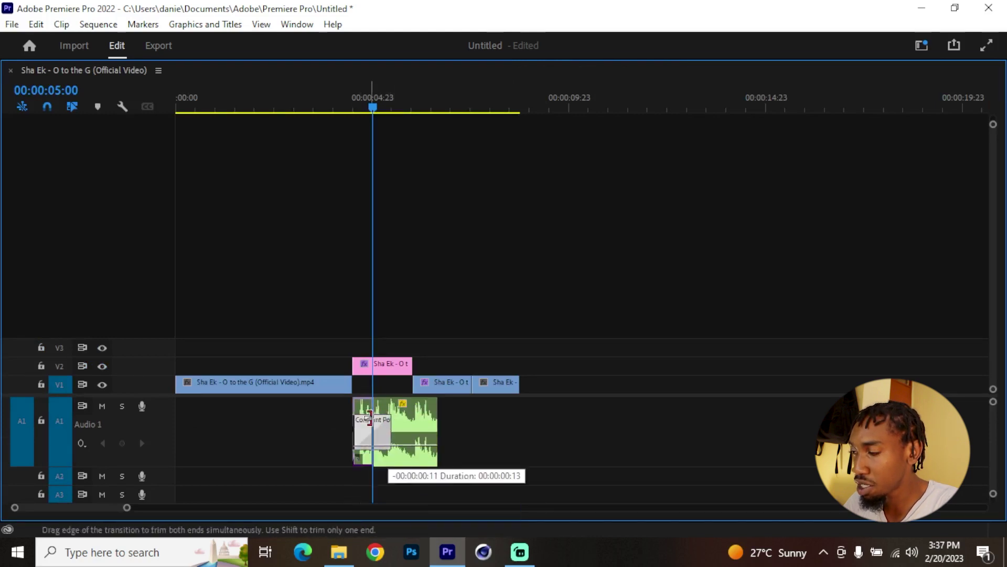
Trim the thunder sound to end with the pink clip and apply the default Constant Power transition at its end.
{"action": "left_click_drag", "start_coordinate": [436, 422], "coordinate": [413, 418]}
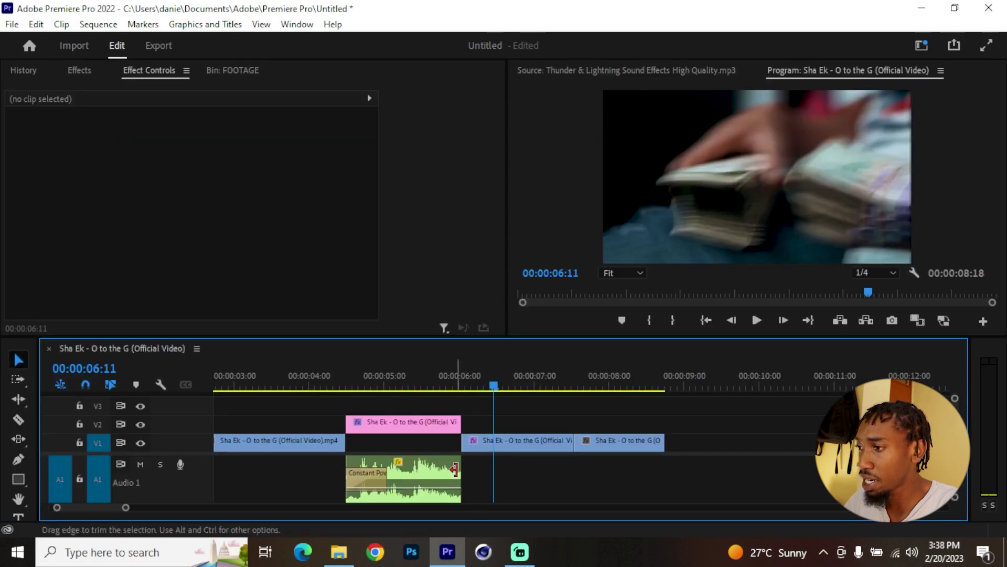
{"action": "right_click", "coordinate": [454, 469]}
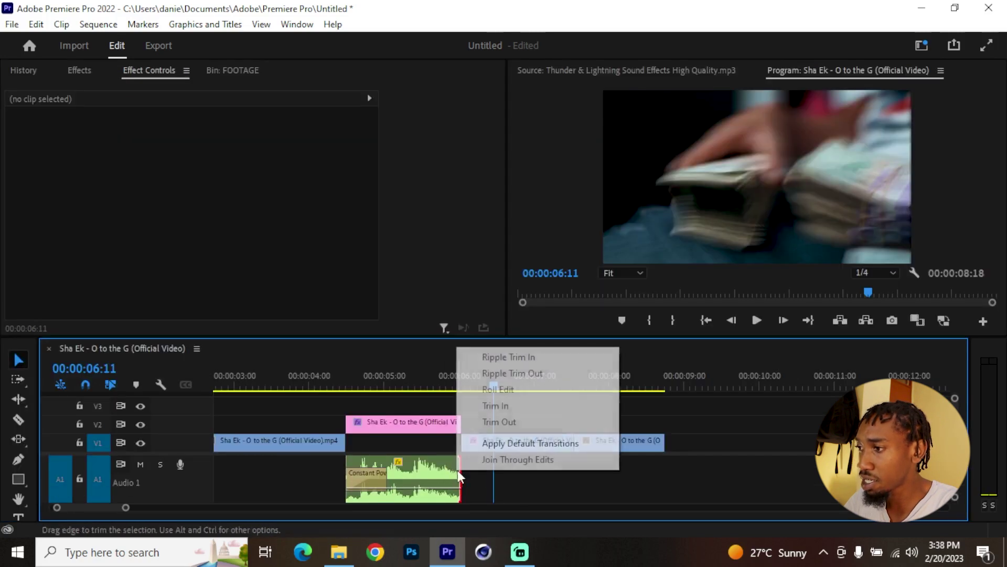
{"action": "left_click", "coordinate": [498, 442]}
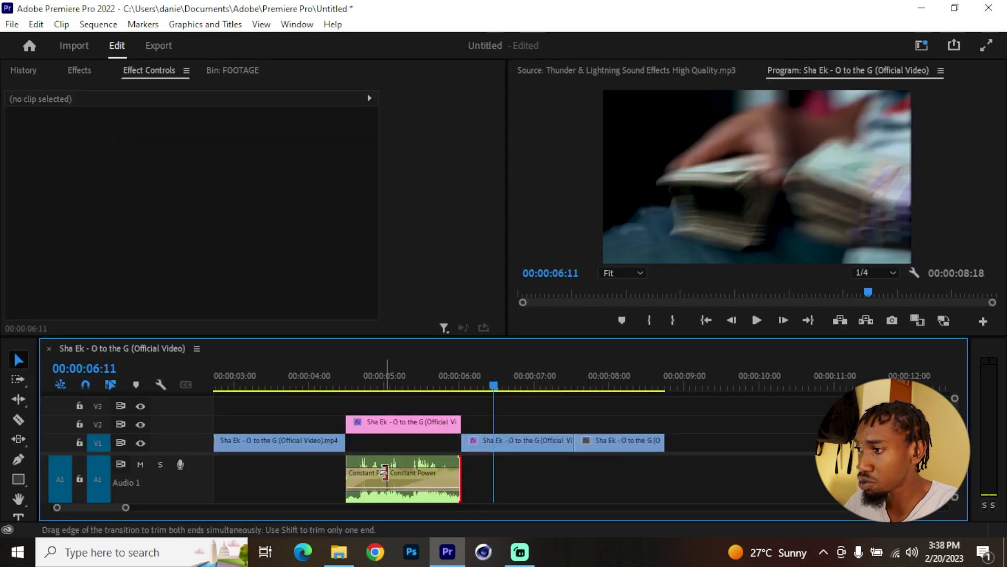
Duplicate the thunder sound on A1 beneath the next shaking V1 clip and trim the ends of both copies slightly shorter.
{"action": "left_click_drag", "start_coordinate": [384, 473], "coordinate": [525, 467]}
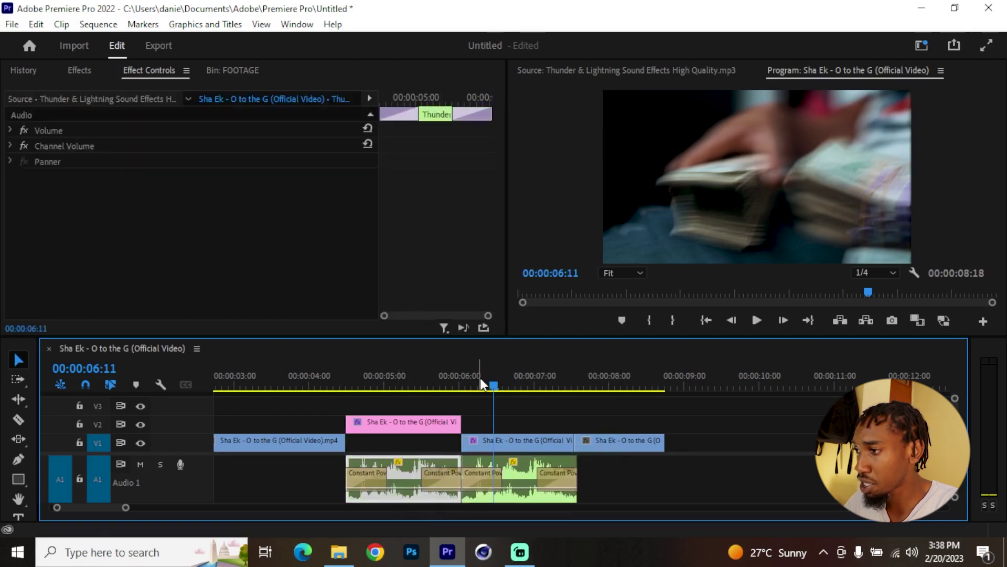
{"action": "left_click_drag", "start_coordinate": [493, 385], "coordinate": [533, 386]}
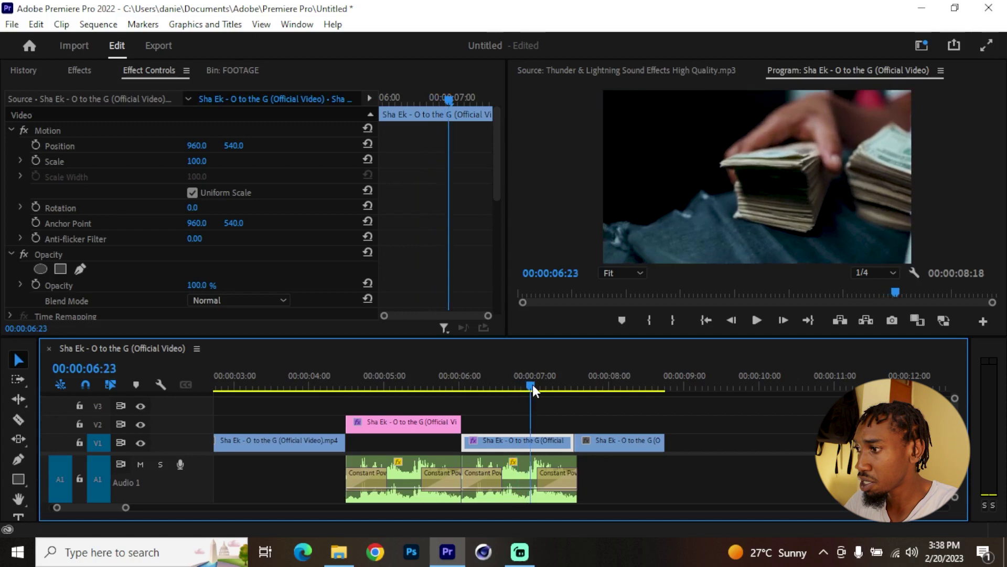
{"action": "left_click_drag", "start_coordinate": [537, 472], "coordinate": [574, 462]}
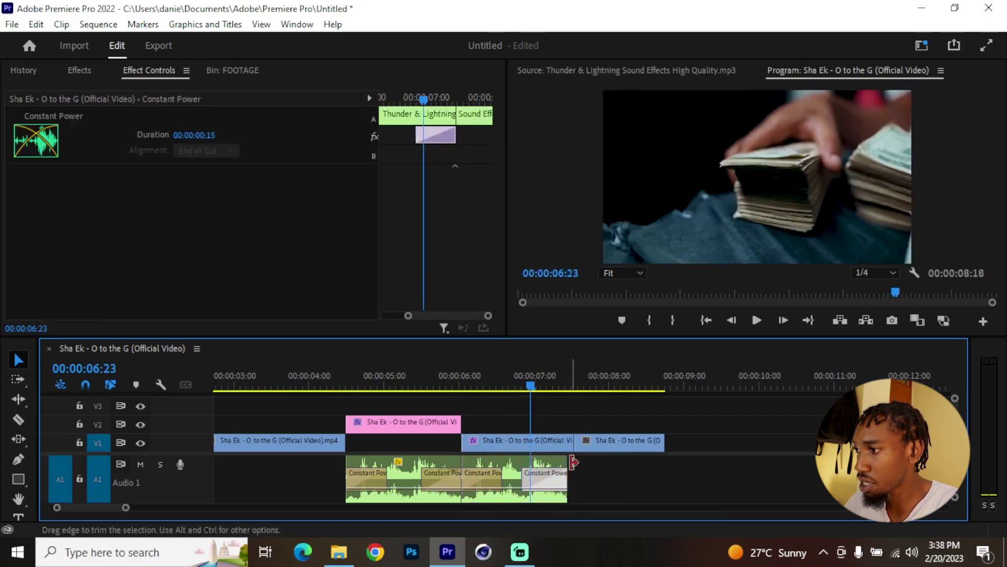
{"action": "left_click_drag", "start_coordinate": [458, 461], "coordinate": [455, 459]}
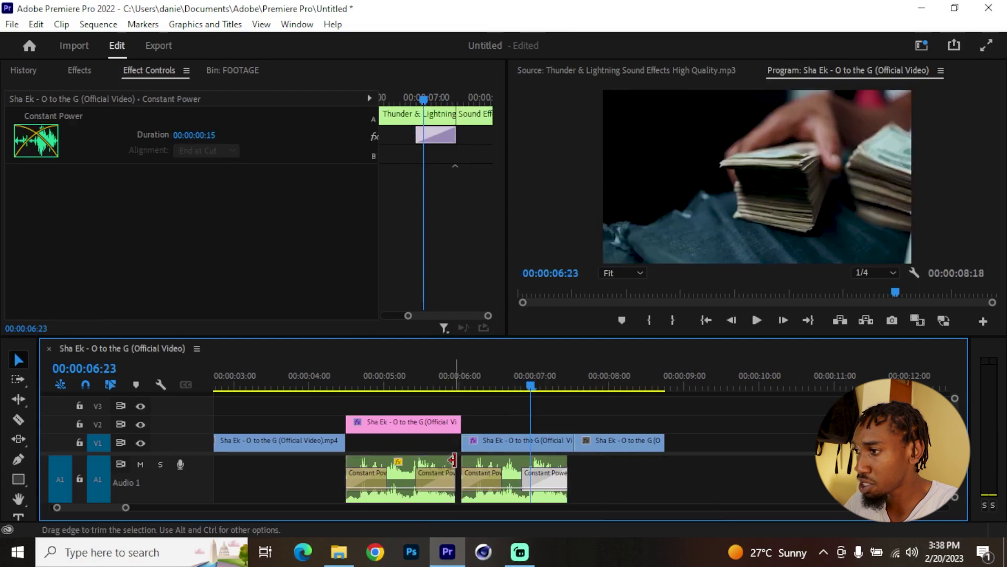
{"action": "key", "text": "grave"}
{"action": "key", "text": "grave"}
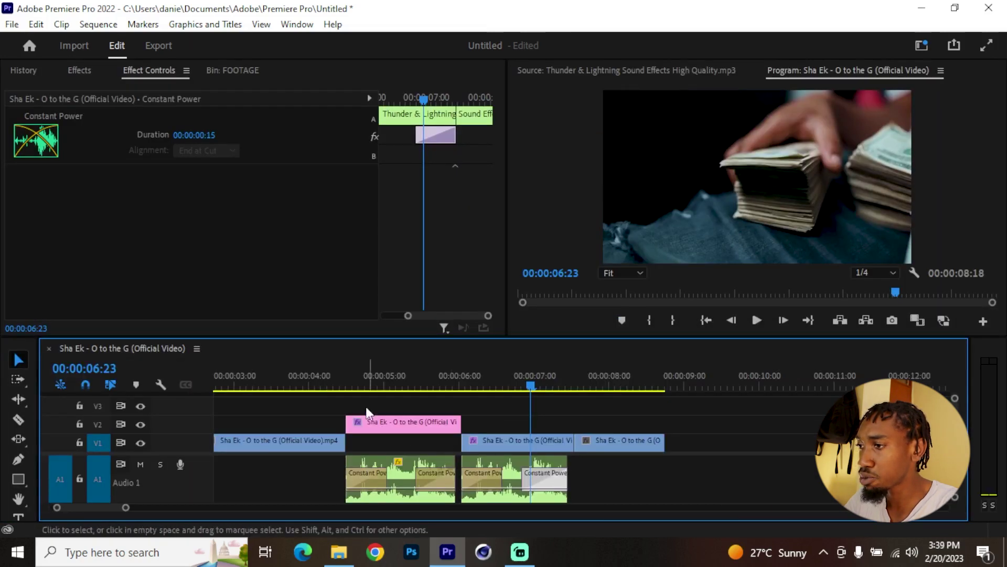
Play the sequence from about 00:00:04:00 through both shaking clips to check the thunder sound against the shake.
{"action": "left_click_drag", "start_coordinate": [311, 378], "coordinate": [315, 375]}
{"action": "key", "text": "space"}
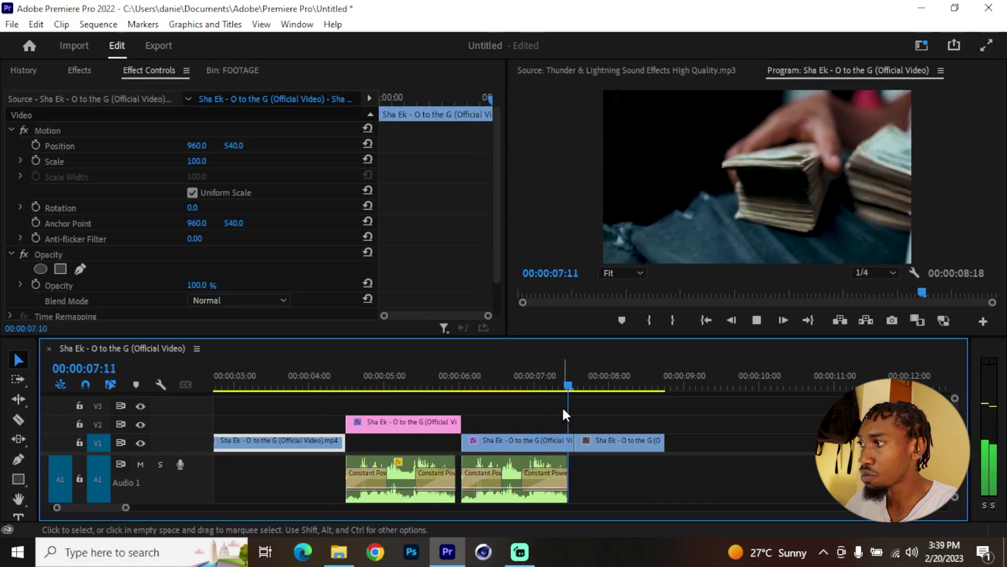
{"action": "key", "text": "space"}
{"action": "left_click", "coordinate": [368, 382]}
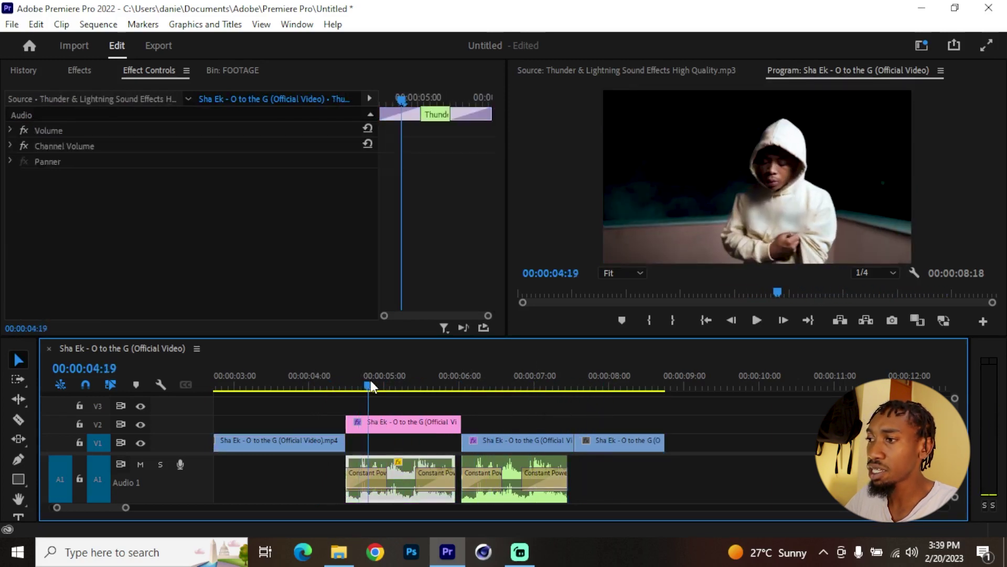